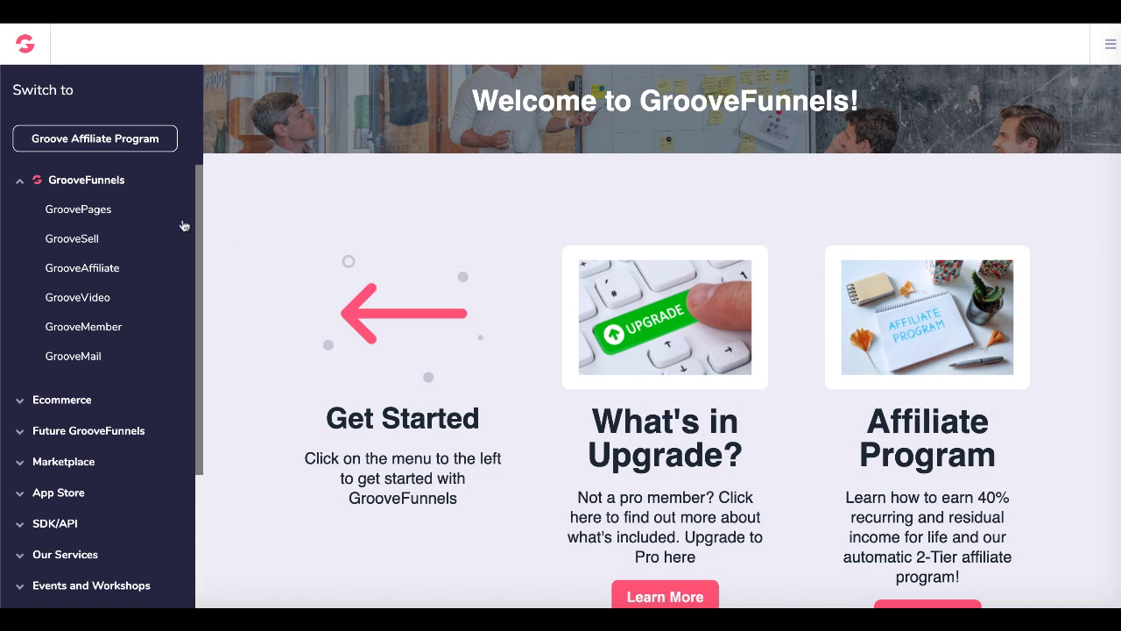
Open the "Sushi Loco Coloring Page Bundle BONUS" site from GroovePages in the page editor
{"action": "left_click", "coordinate": [103, 213]}
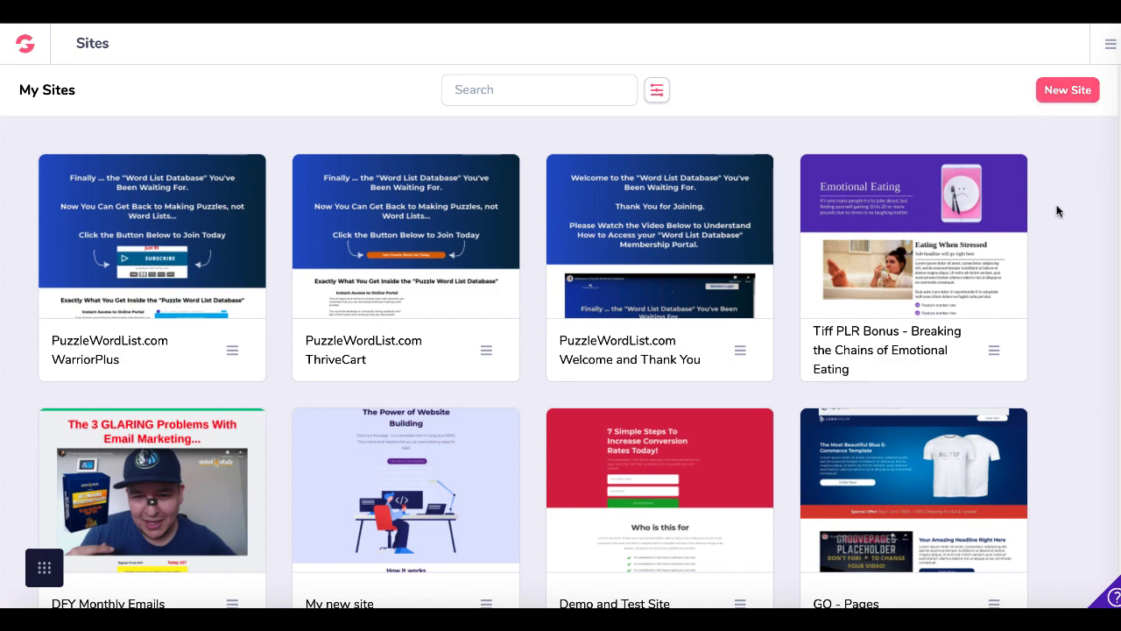
{"action": "scroll", "coordinate": [1055, 227], "scroll_direction": "down", "scroll_amount": 10}
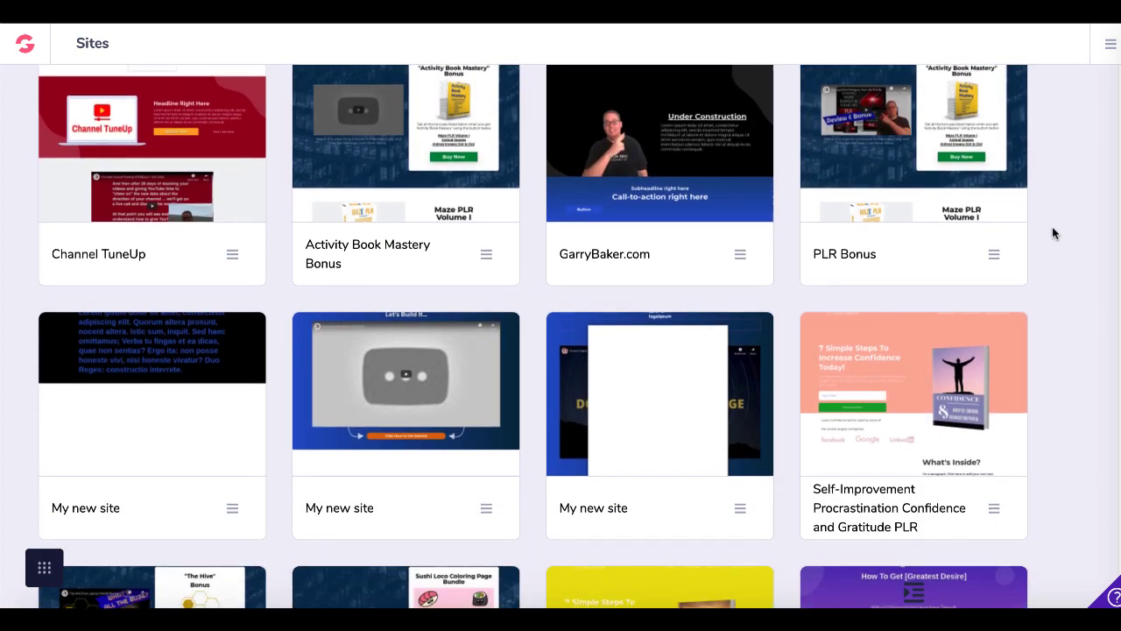
{"action": "scroll", "coordinate": [1054, 233], "scroll_direction": "down", "scroll_amount": 3}
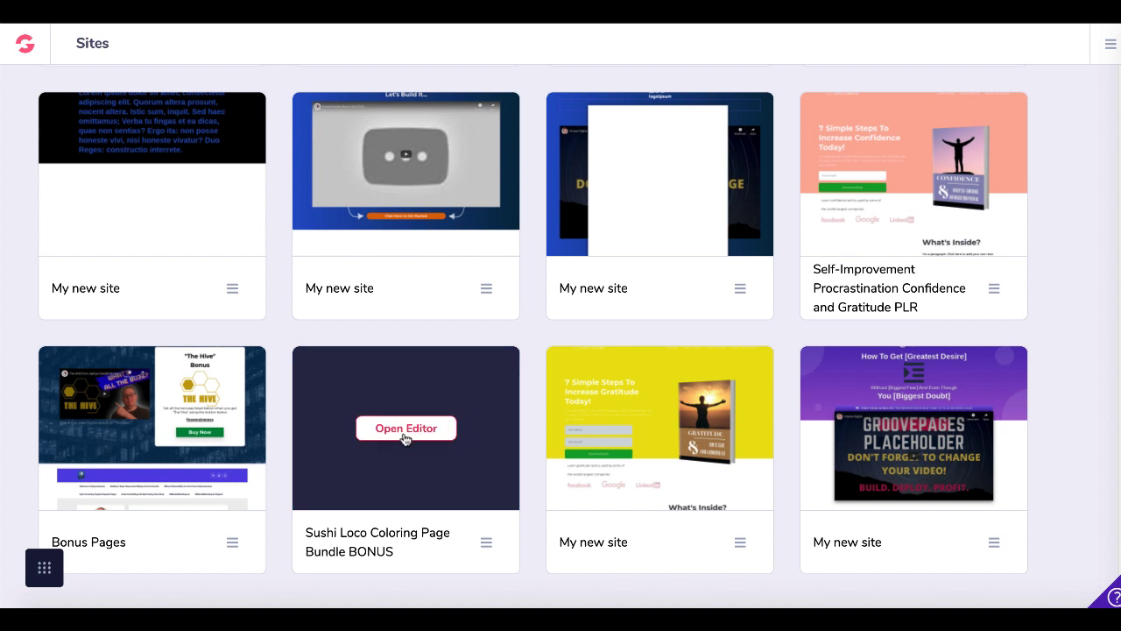
{"action": "left_click", "coordinate": [405, 428]}
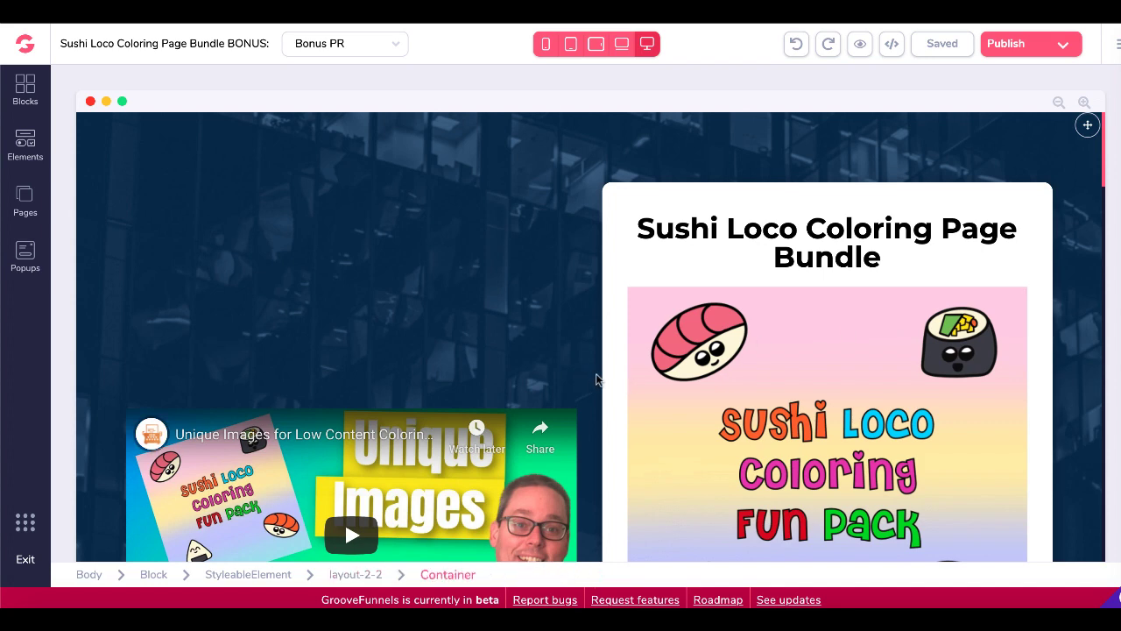
Review the Bonus PR page from the headline and video through the bonus descriptions to the closing call to action and footer
{"action": "scroll", "coordinate": [597, 381], "scroll_direction": "down", "scroll_amount": 1}
{"action": "scroll", "coordinate": [598, 380], "scroll_direction": "up", "scroll_amount": 1}
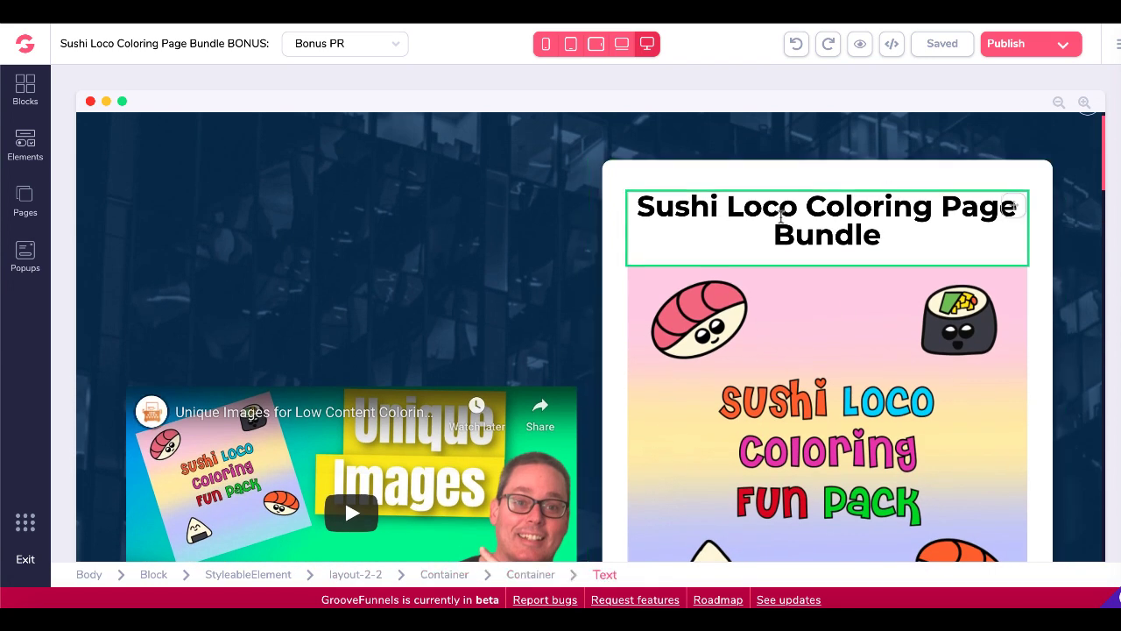
{"action": "scroll", "coordinate": [657, 319], "scroll_direction": "down", "scroll_amount": 3}
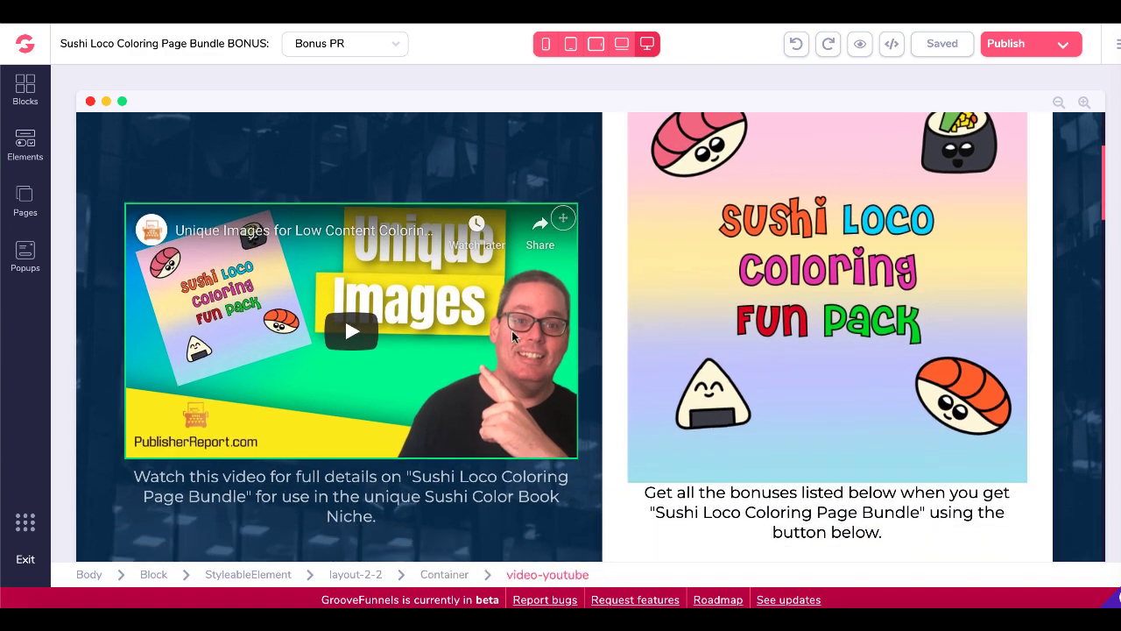
{"action": "scroll", "coordinate": [851, 435], "scroll_direction": "down", "scroll_amount": 2}
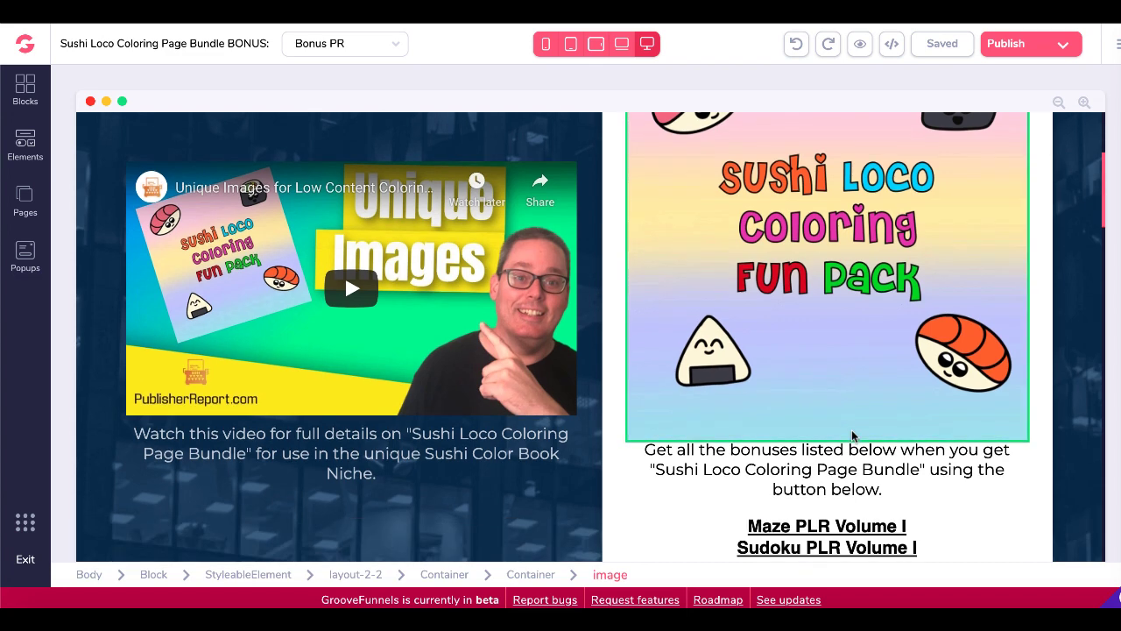
{"action": "scroll", "coordinate": [852, 435], "scroll_direction": "down", "scroll_amount": 2}
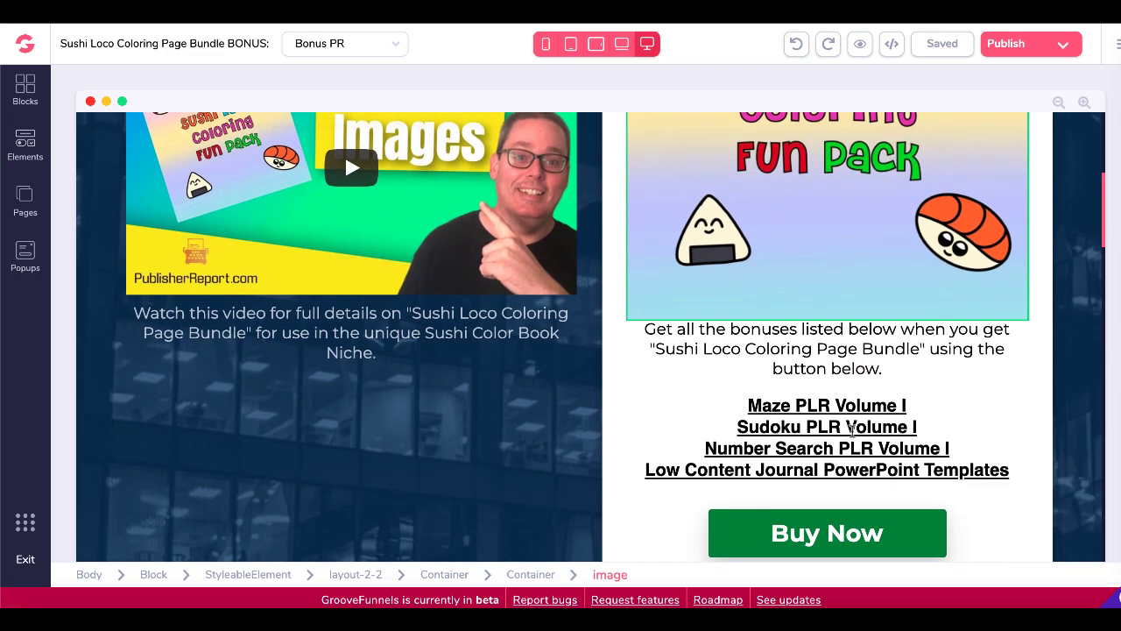
{"action": "scroll", "coordinate": [877, 483], "scroll_direction": "down", "scroll_amount": 10}
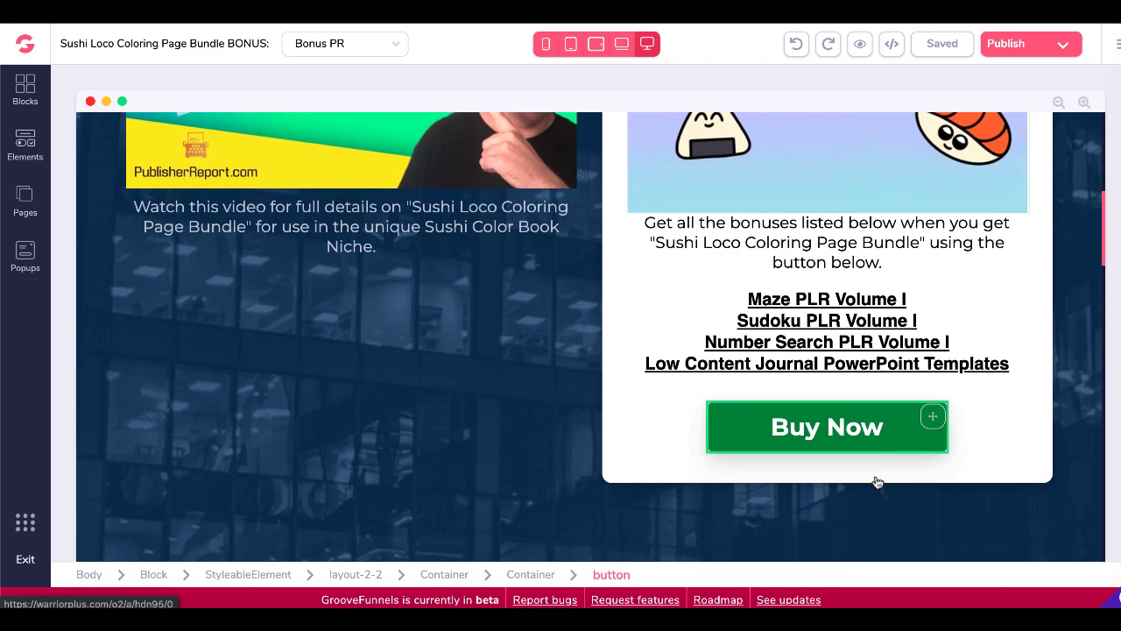
{"action": "scroll", "coordinate": [877, 483], "scroll_direction": "down", "scroll_amount": 1}
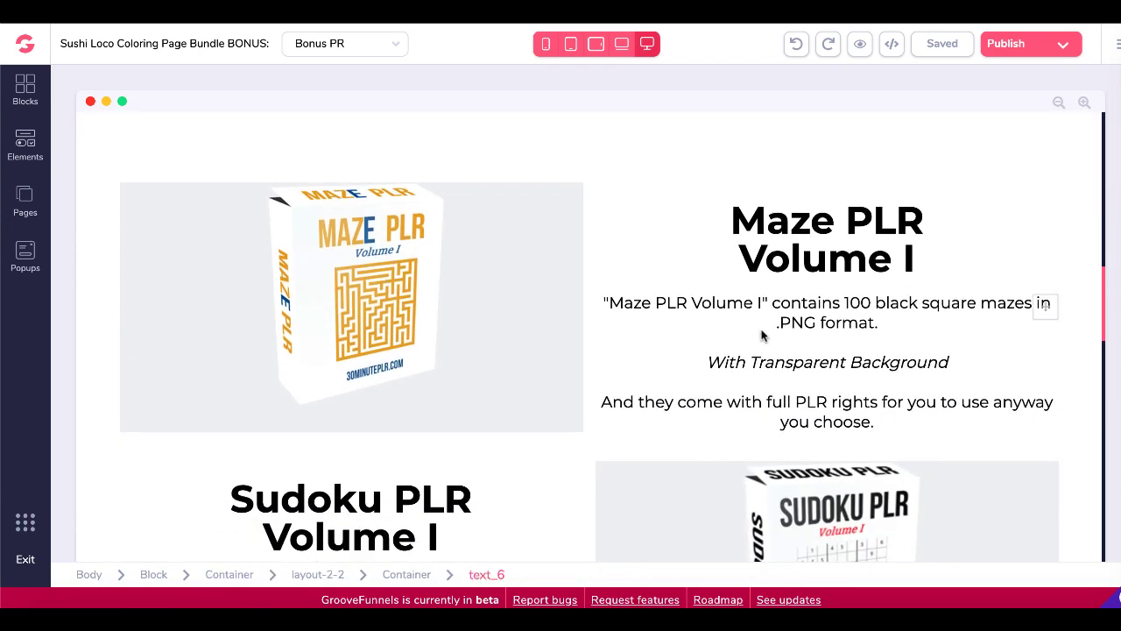
{"action": "scroll", "coordinate": [514, 388], "scroll_direction": "down", "scroll_amount": 10}
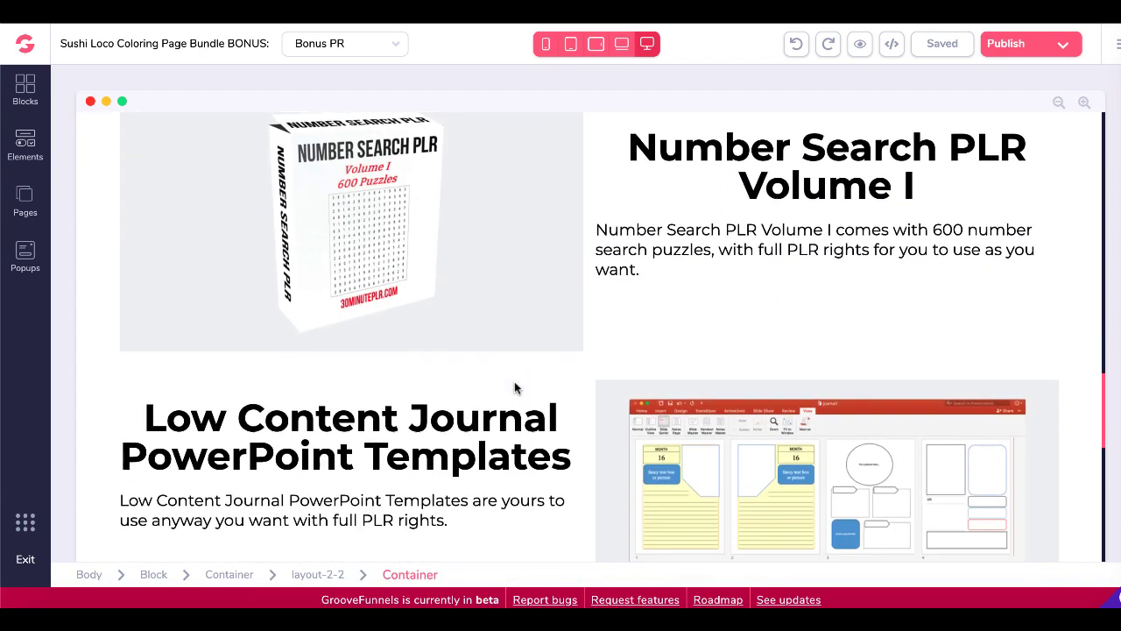
{"action": "scroll", "coordinate": [515, 383], "scroll_direction": "down", "scroll_amount": 5}
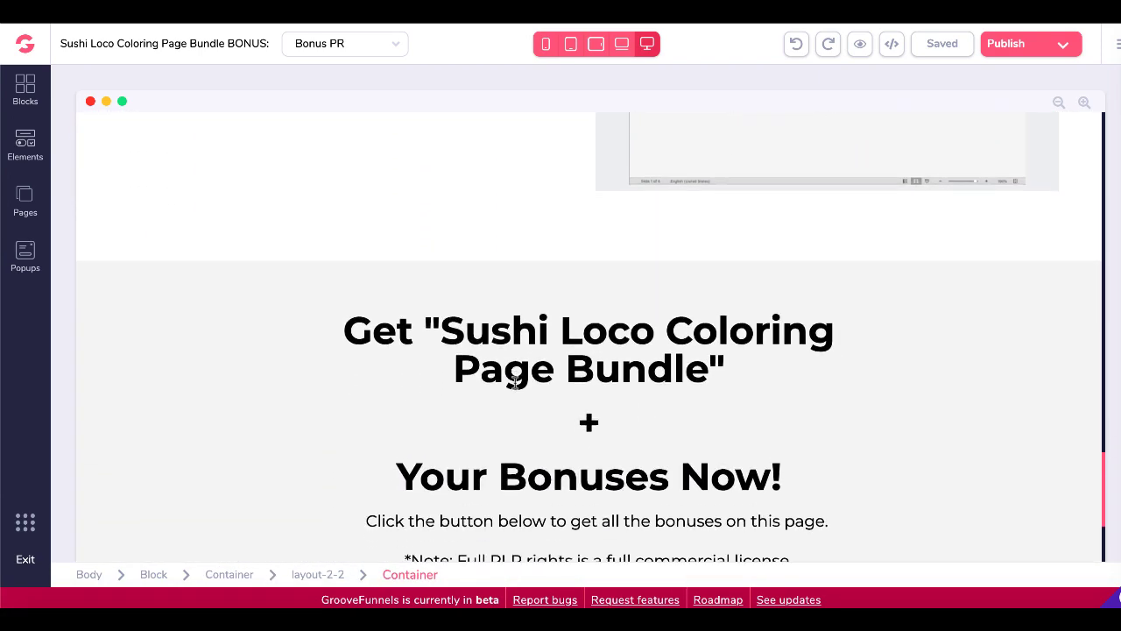
{"action": "scroll", "coordinate": [514, 388], "scroll_direction": "down", "scroll_amount": 1}
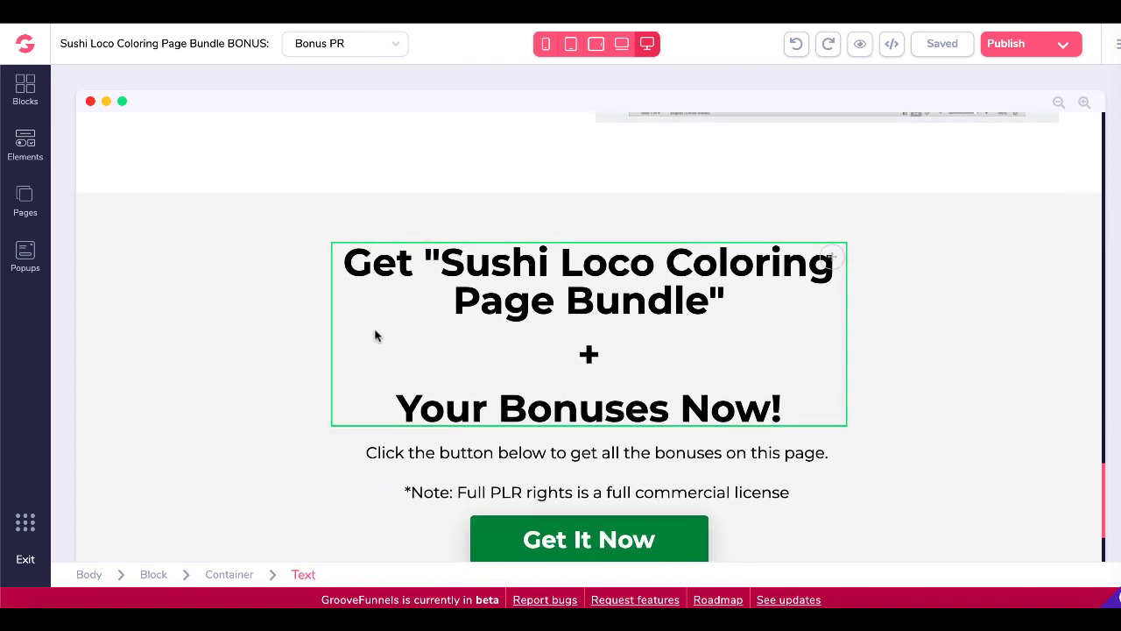
{"action": "scroll", "coordinate": [375, 335], "scroll_direction": "down", "scroll_amount": 2}
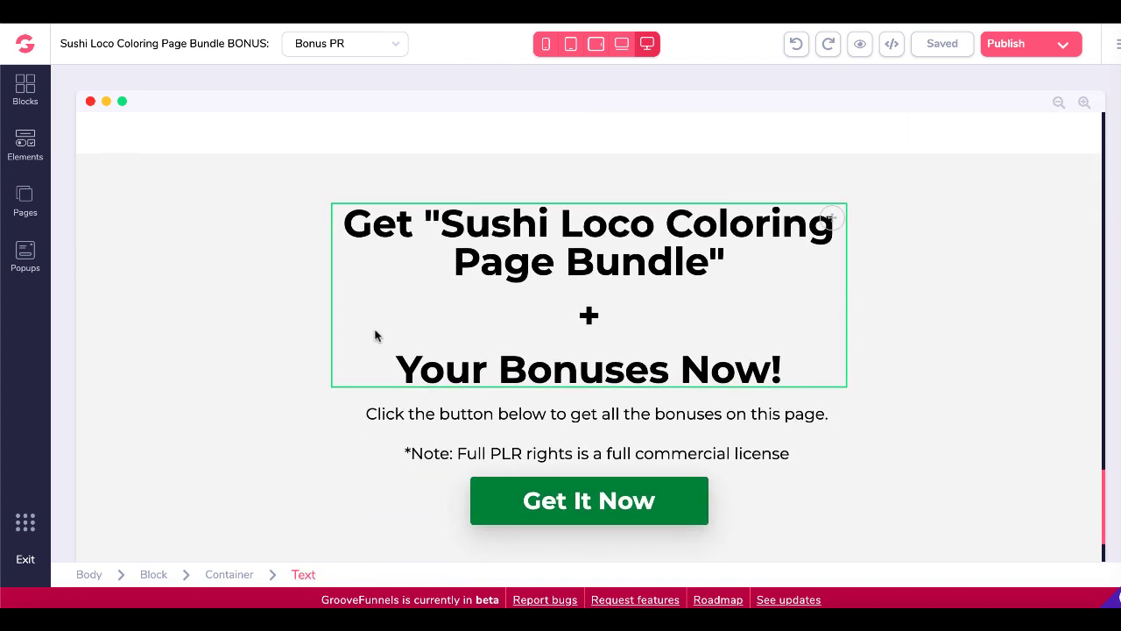
{"action": "scroll", "coordinate": [375, 336], "scroll_direction": "down", "scroll_amount": 1}
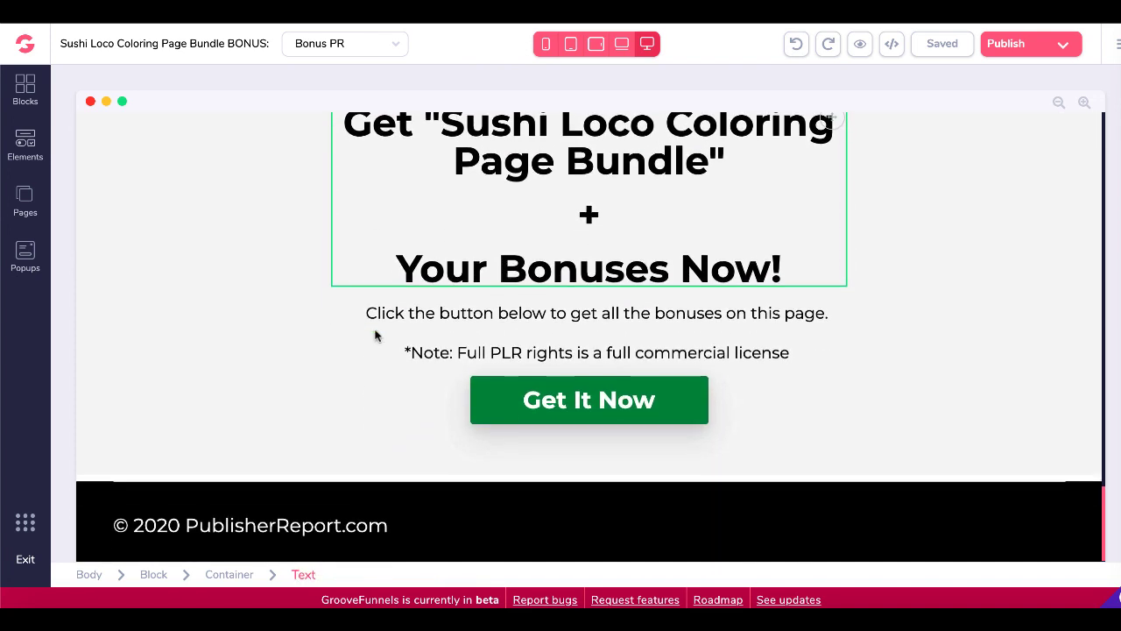
Inspect the link configuration of the "Get It Now" button near the end of the Bonus PR page
{"action": "left_click", "coordinate": [487, 407]}
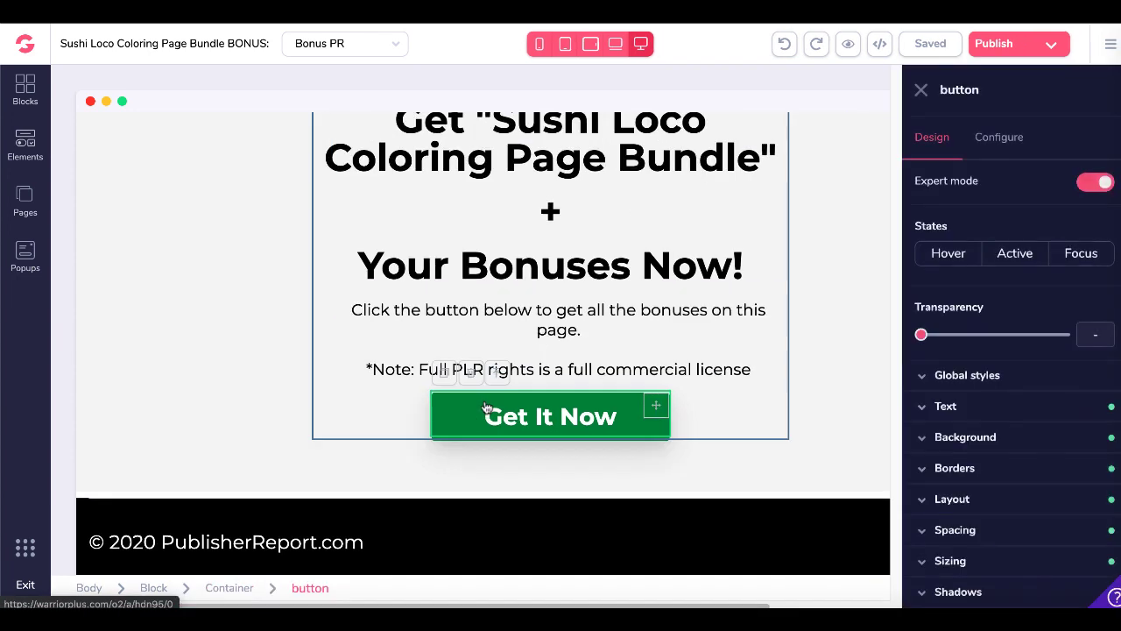
{"action": "left_click", "coordinate": [1011, 141]}
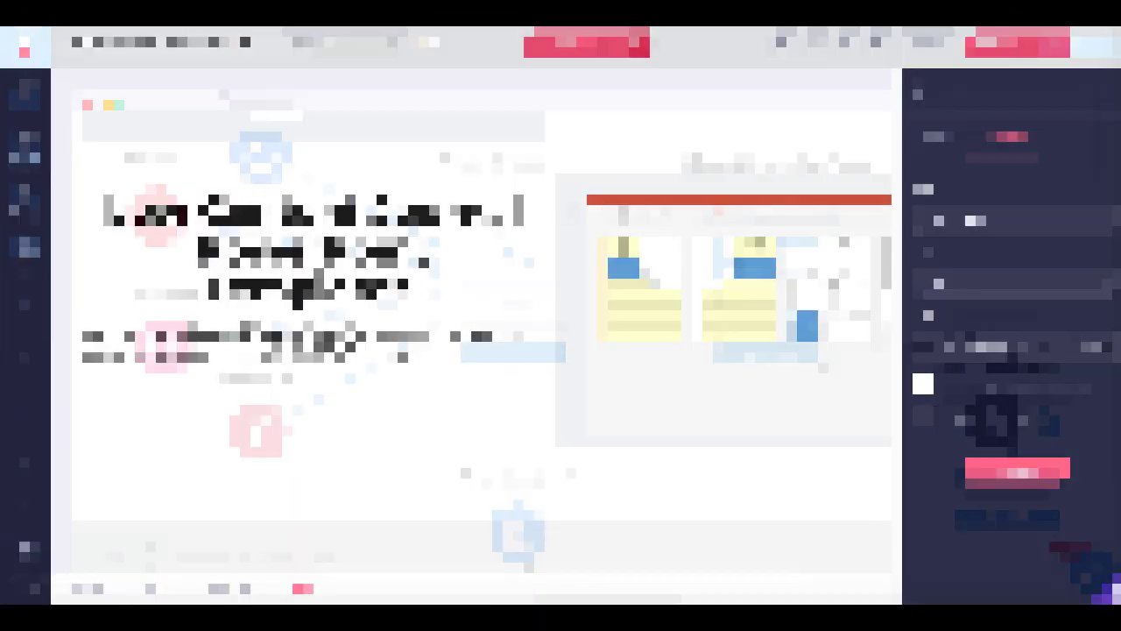
{"action": "scroll", "coordinate": [824, 363], "scroll_direction": "up", "scroll_amount": 20}
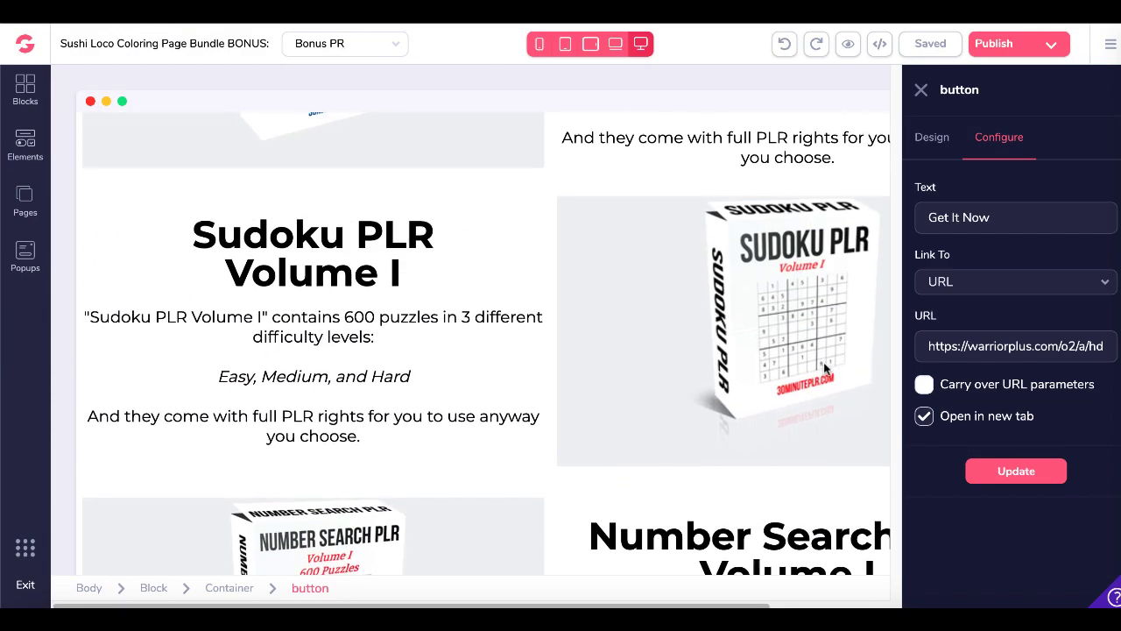
{"action": "scroll", "coordinate": [824, 364], "scroll_direction": "up", "scroll_amount": 5}
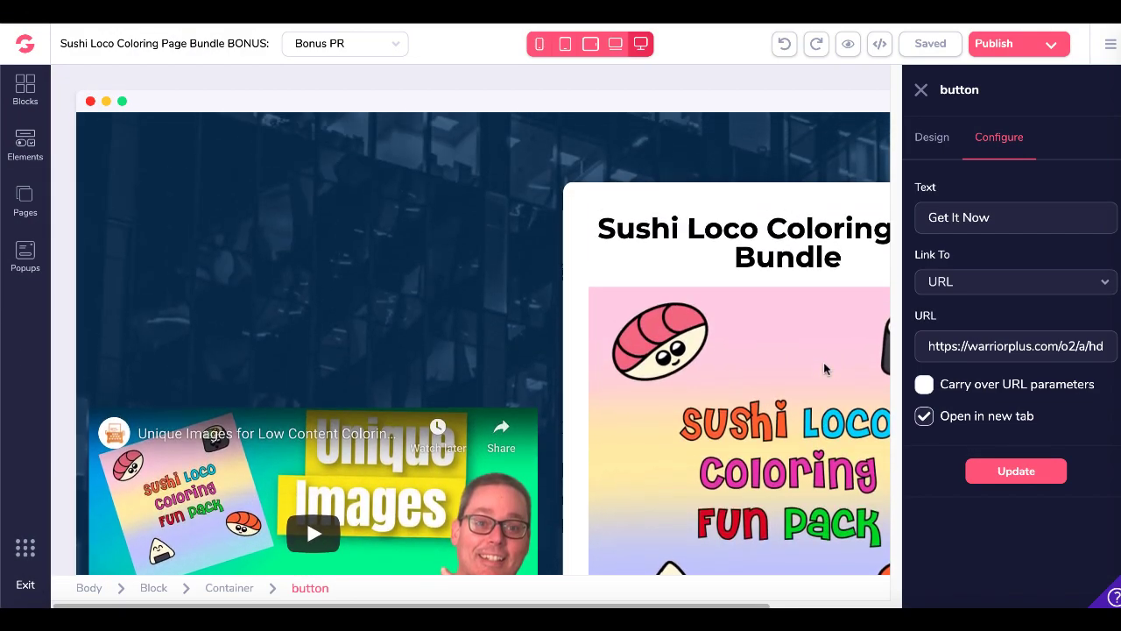
Check the page options available for Bonus PR, and switch the editor to the Bonus Download page
{"action": "left_click", "coordinate": [30, 194]}
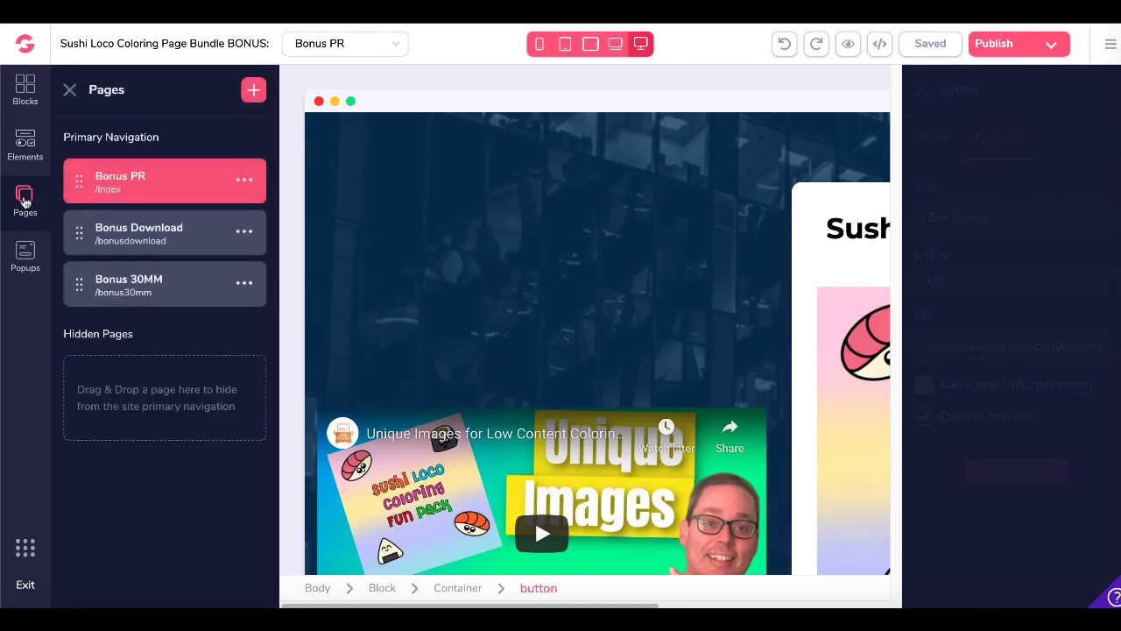
{"action": "left_click", "coordinate": [244, 182]}
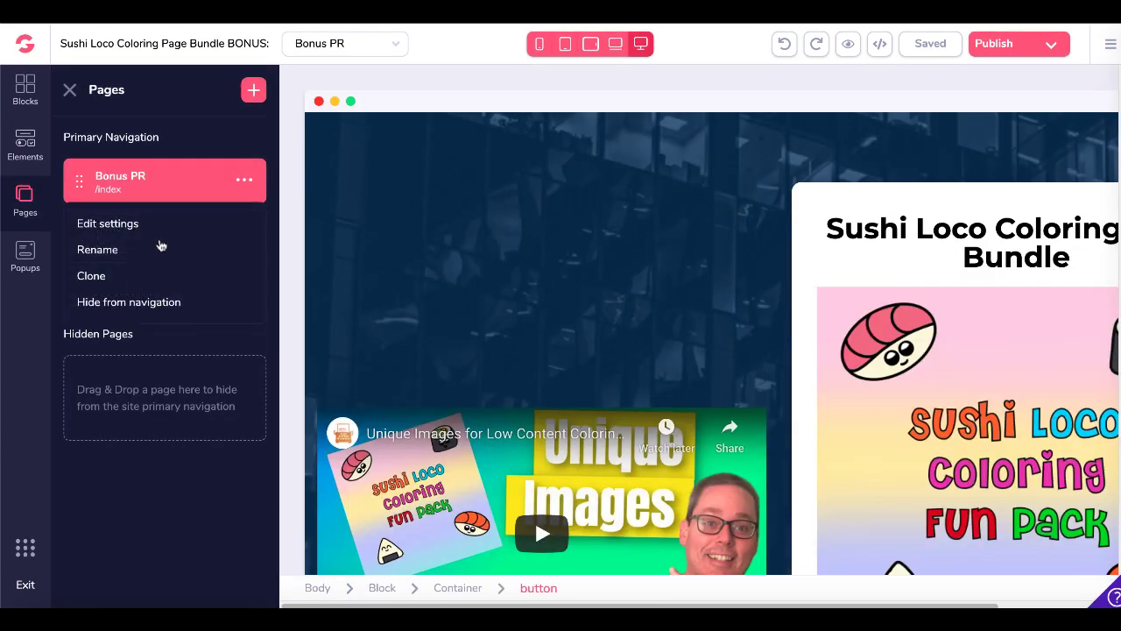
{"action": "left_click", "coordinate": [129, 482]}
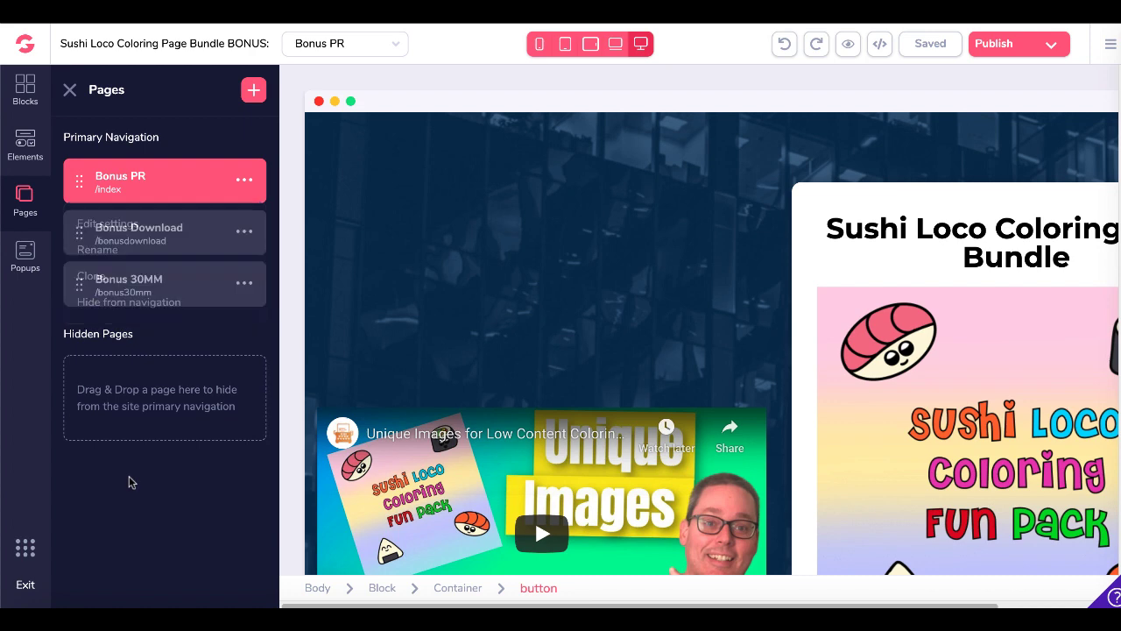
{"action": "left_click", "coordinate": [200, 234]}
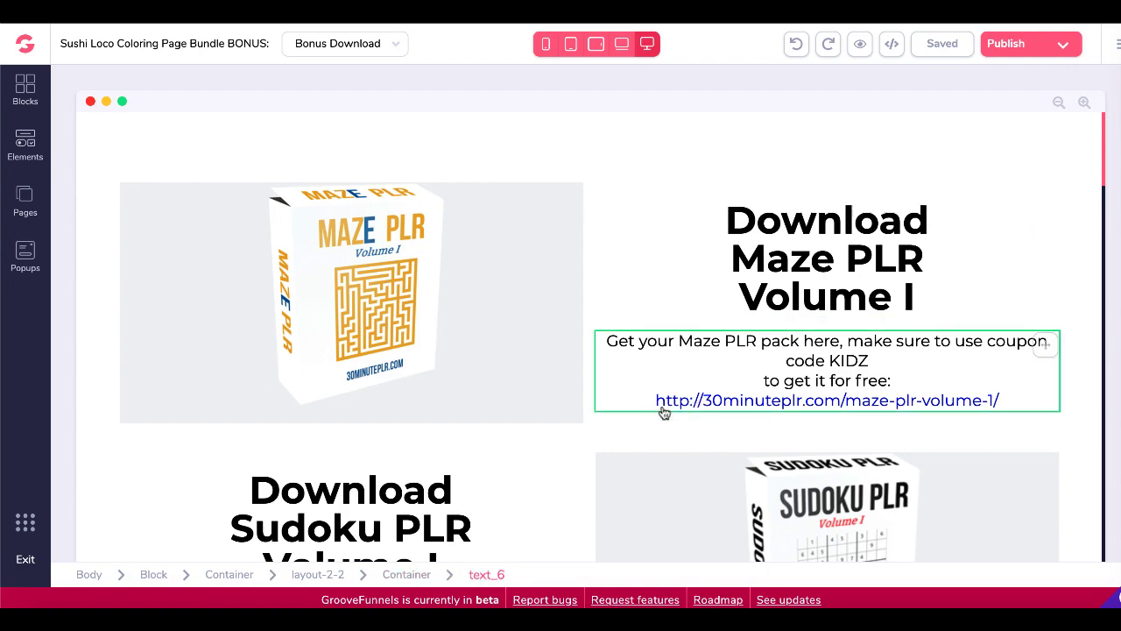
Review the Bonus Download page, examining the bonus download links, the thank-you message and the unannounced Facebook group bonus
{"action": "scroll", "coordinate": [596, 429], "scroll_direction": "down", "scroll_amount": 6}
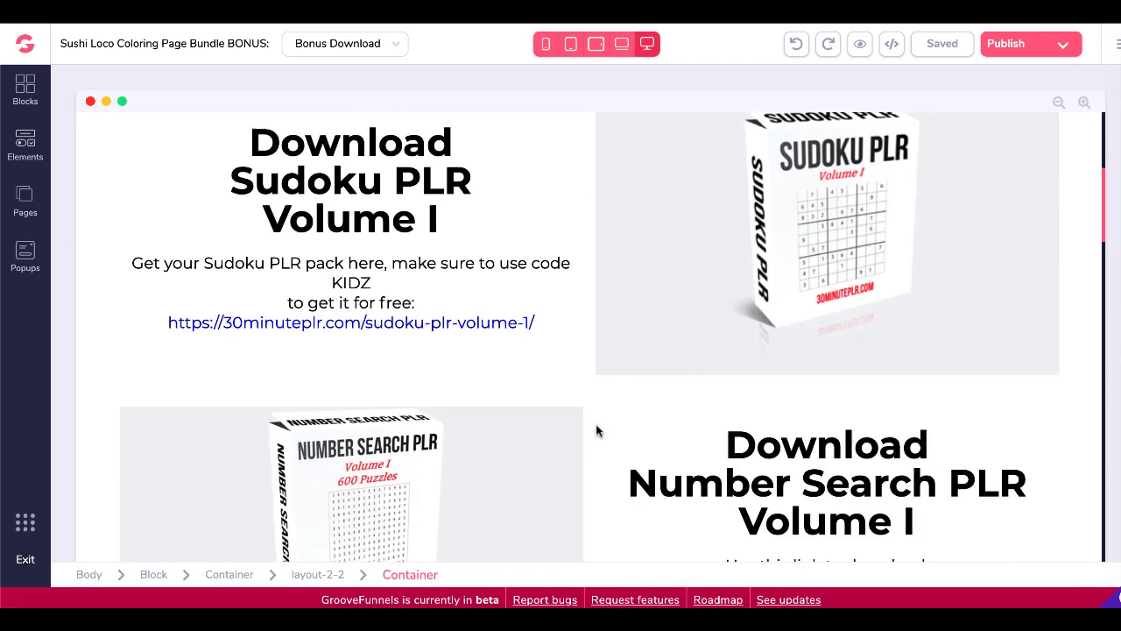
{"action": "scroll", "coordinate": [595, 429], "scroll_direction": "down", "scroll_amount": 3}
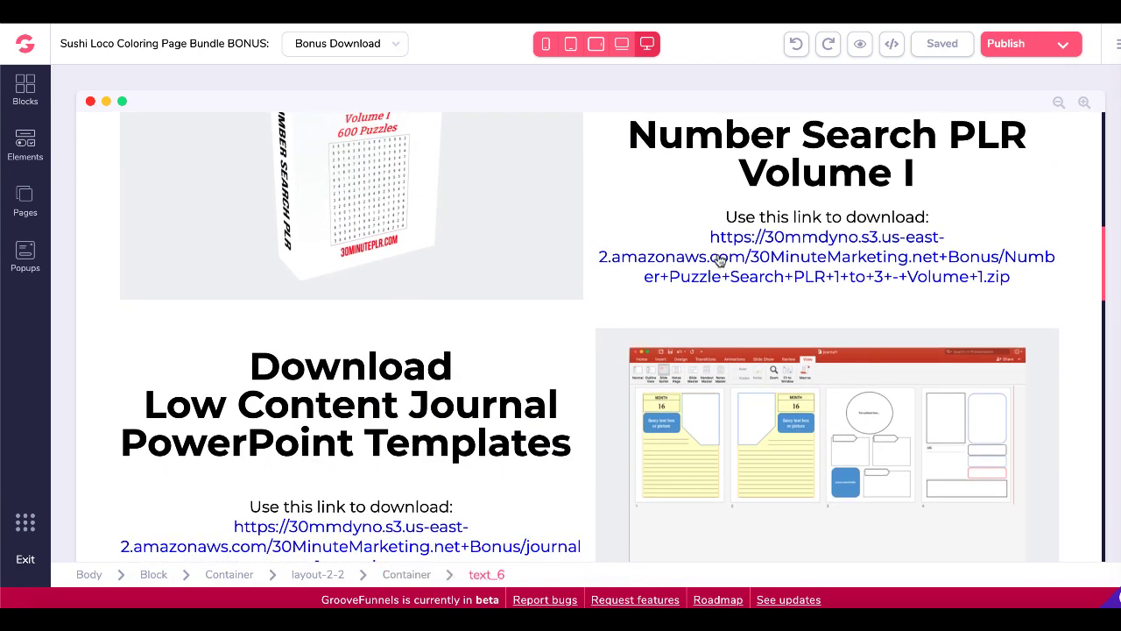
{"action": "scroll", "coordinate": [570, 350], "scroll_direction": "down", "scroll_amount": 8}
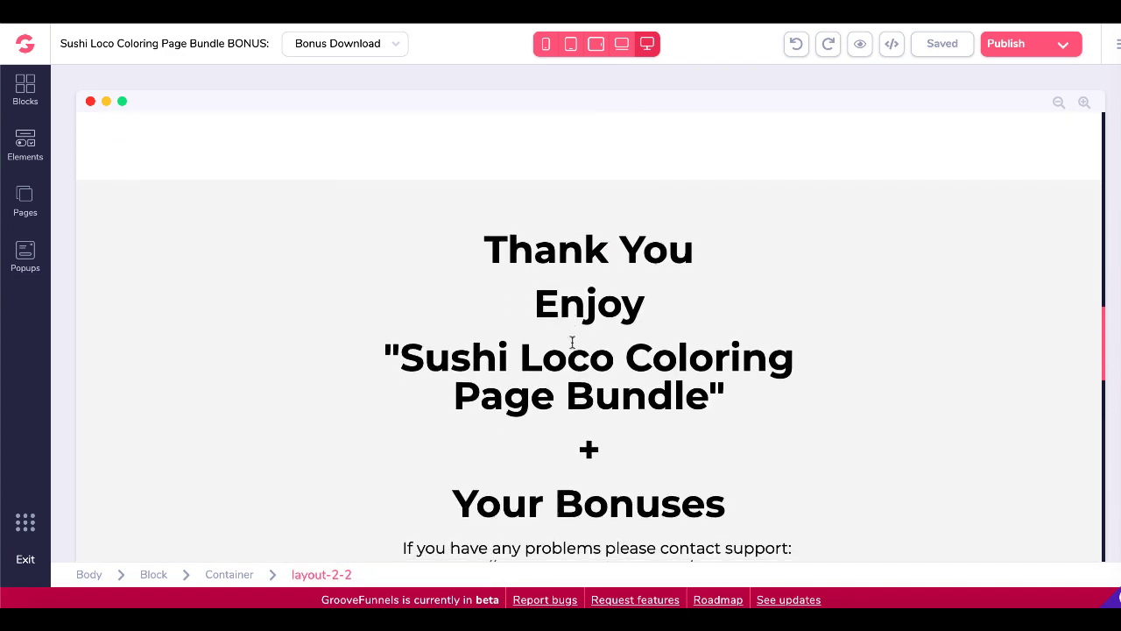
{"action": "scroll", "coordinate": [571, 341], "scroll_direction": "down", "scroll_amount": 1}
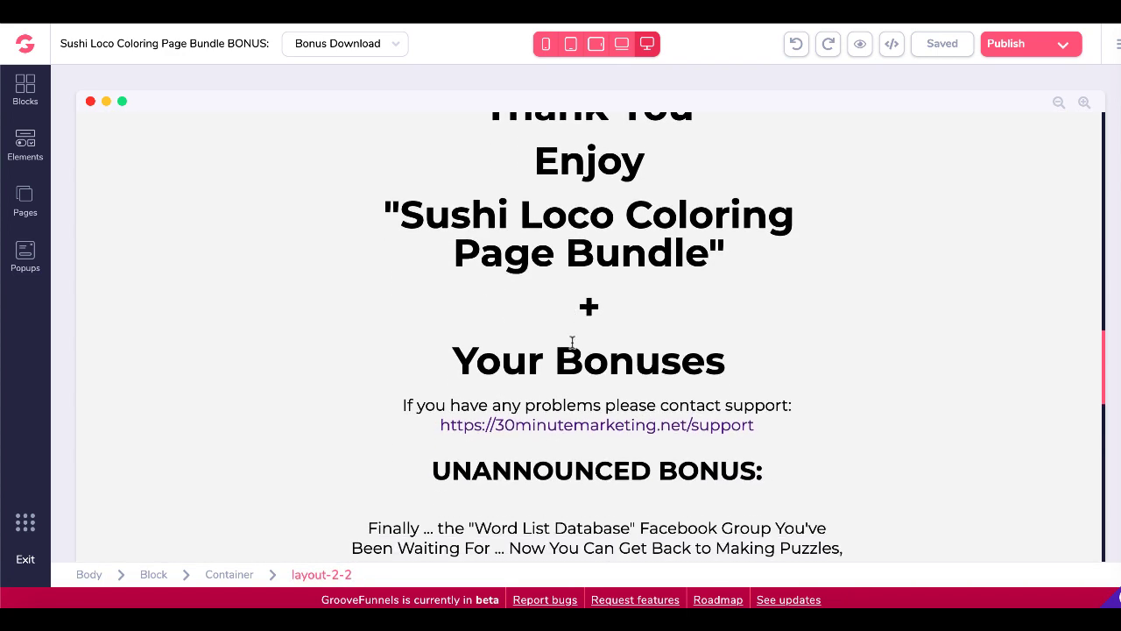
{"action": "scroll", "coordinate": [388, 345], "scroll_direction": "down", "scroll_amount": 2}
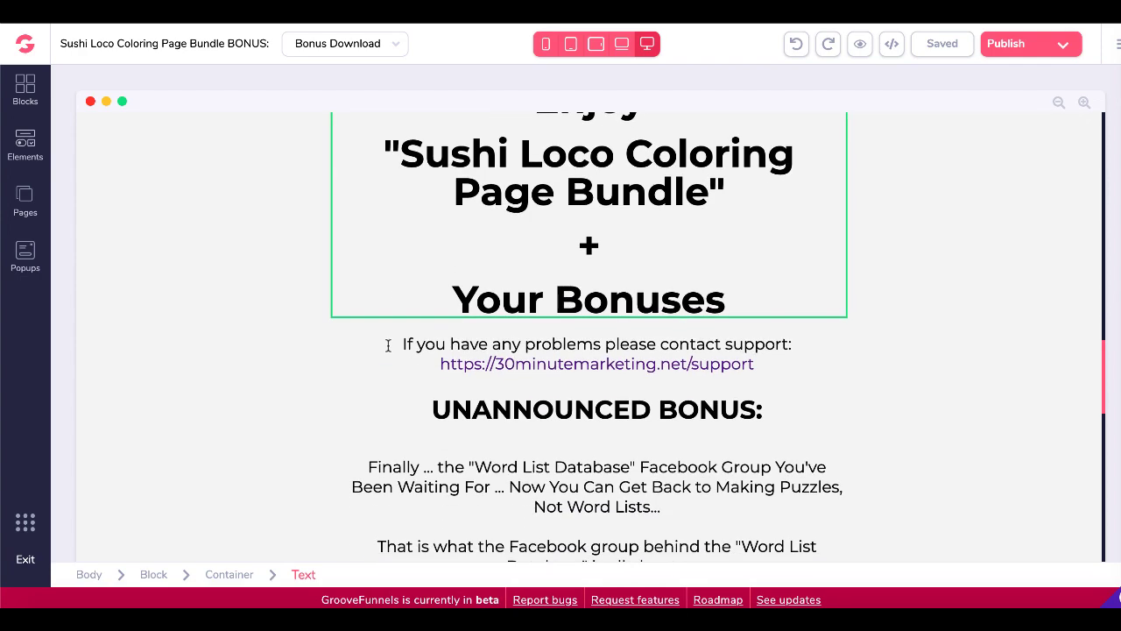
{"action": "scroll", "coordinate": [388, 349], "scroll_direction": "down", "scroll_amount": 1}
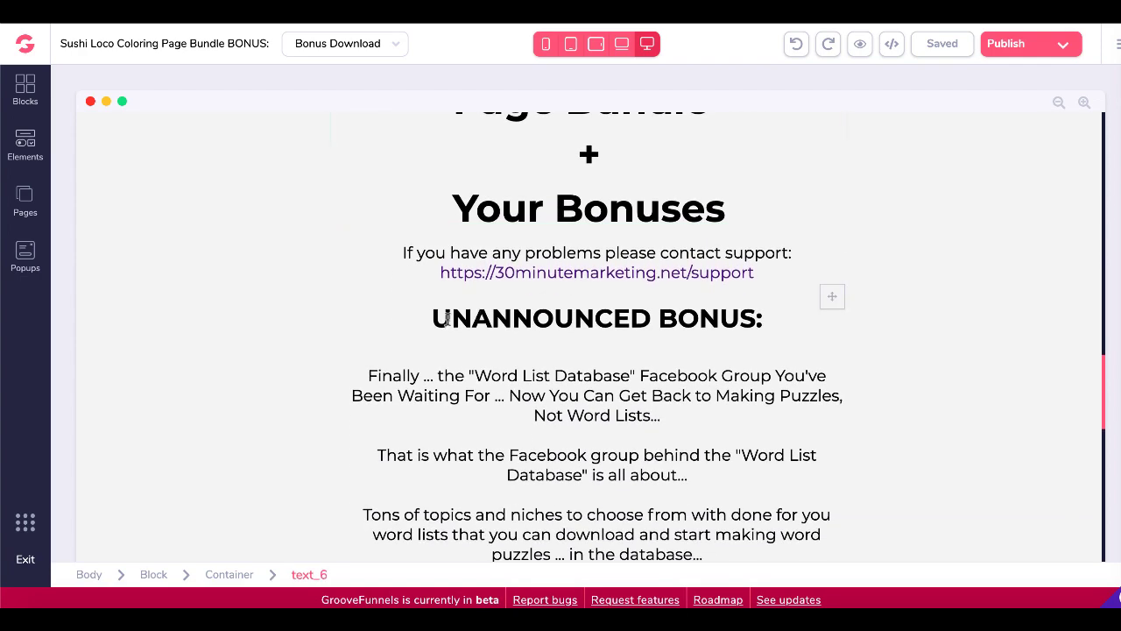
{"action": "scroll", "coordinate": [402, 351], "scroll_direction": "down", "scroll_amount": 1}
{"action": "scroll", "coordinate": [405, 351], "scroll_direction": "down", "scroll_amount": 4}
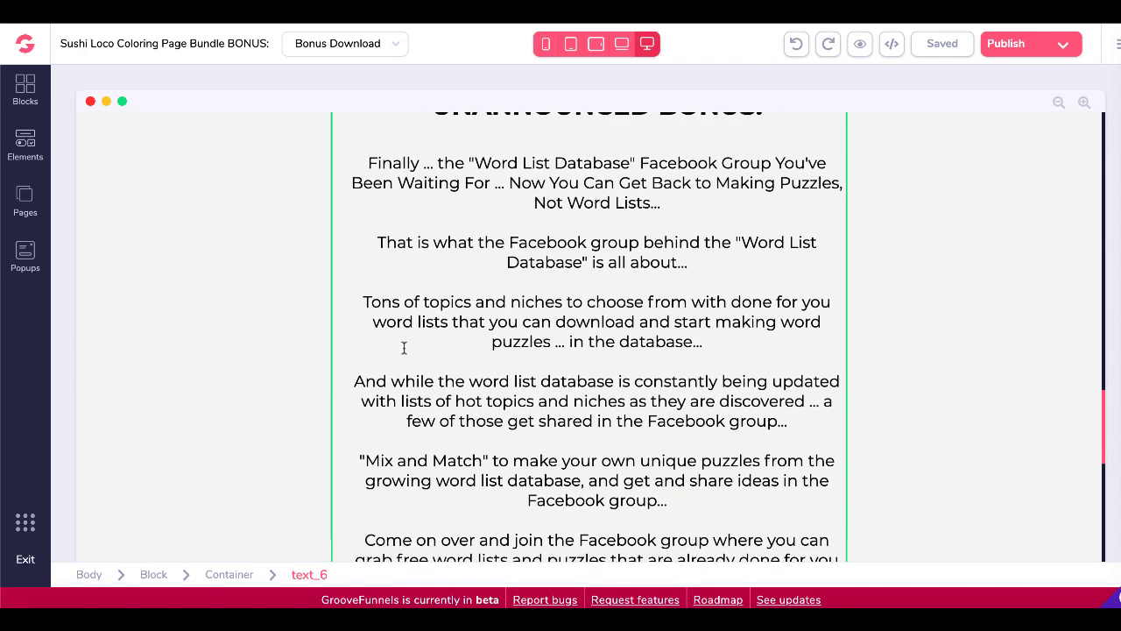
{"action": "scroll", "coordinate": [405, 348], "scroll_direction": "up", "scroll_amount": 1}
{"action": "scroll", "coordinate": [404, 348], "scroll_direction": "down", "scroll_amount": 1}
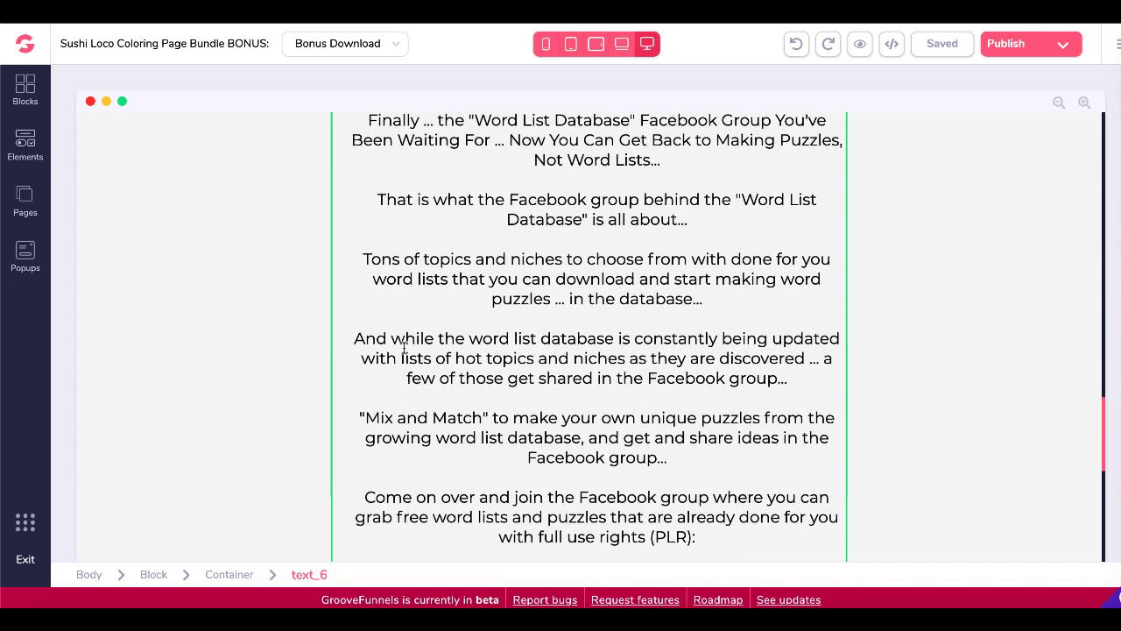
{"action": "scroll", "coordinate": [405, 349], "scroll_direction": "down", "scroll_amount": 7}
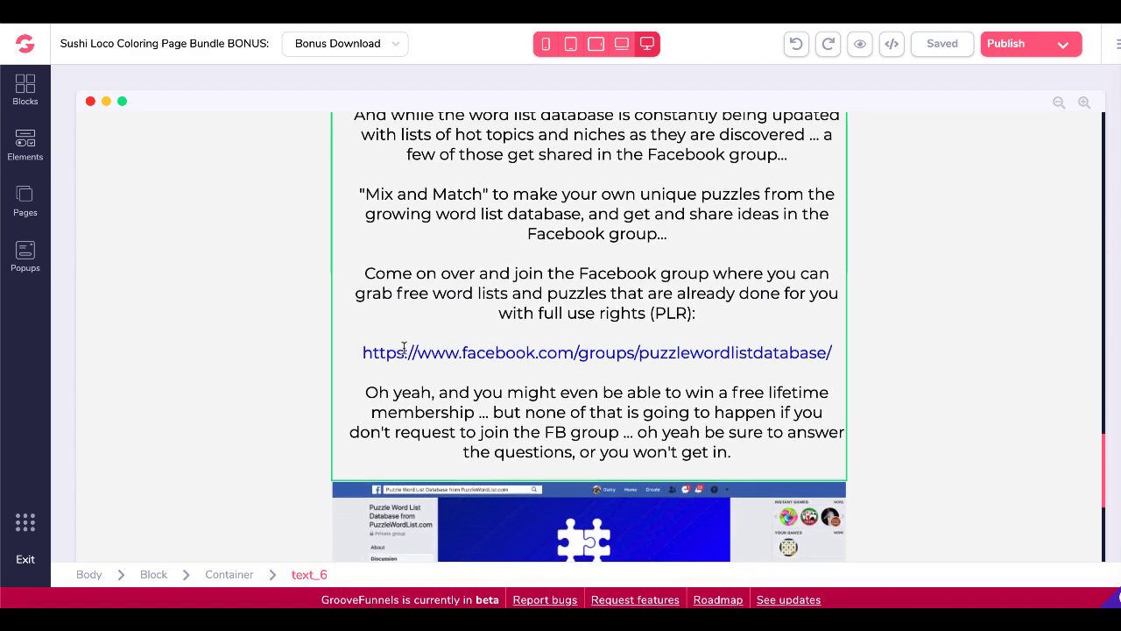
{"action": "scroll", "coordinate": [404, 349], "scroll_direction": "down", "scroll_amount": 1}
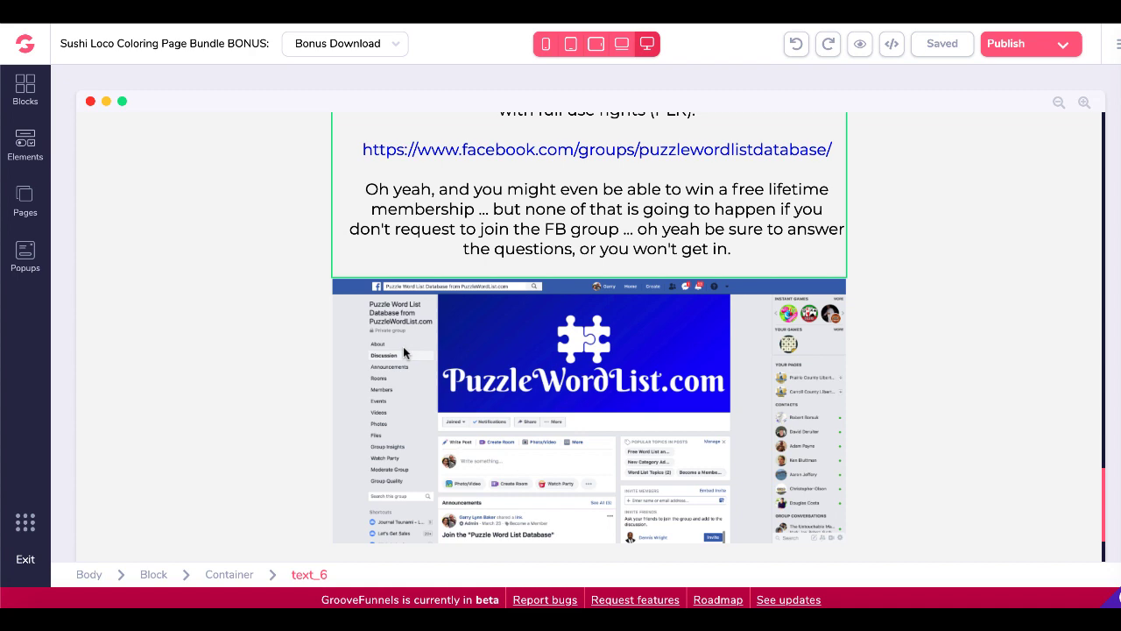
{"action": "scroll", "coordinate": [404, 348], "scroll_direction": "down", "scroll_amount": 3}
{"action": "scroll", "coordinate": [405, 348], "scroll_direction": "up", "scroll_amount": 6}
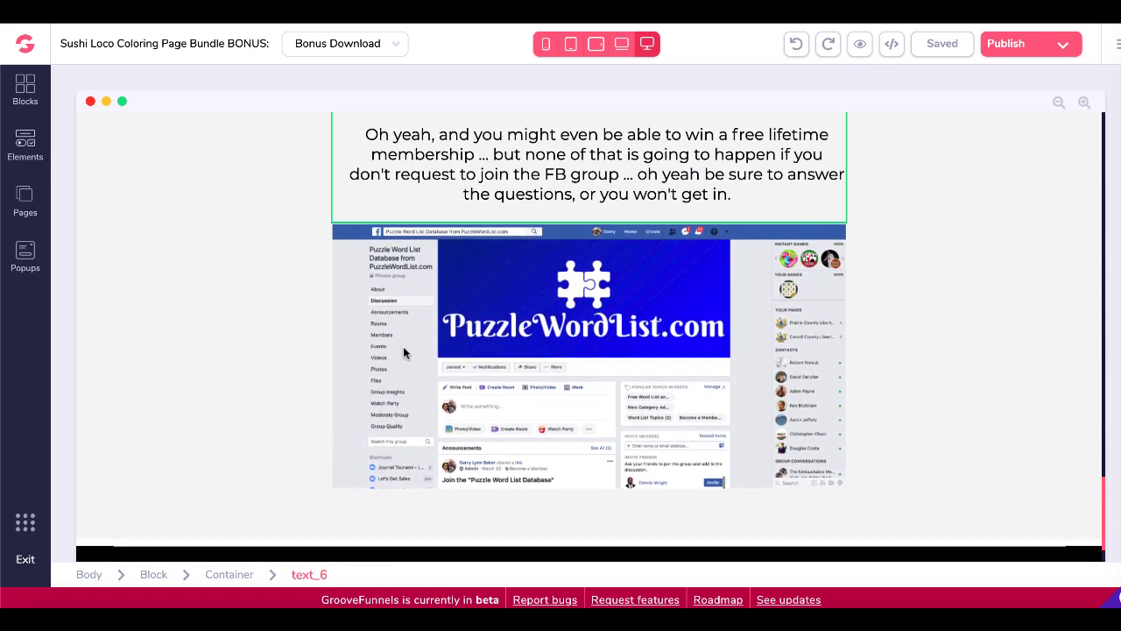
{"action": "scroll", "coordinate": [403, 350], "scroll_direction": "up", "scroll_amount": 20}
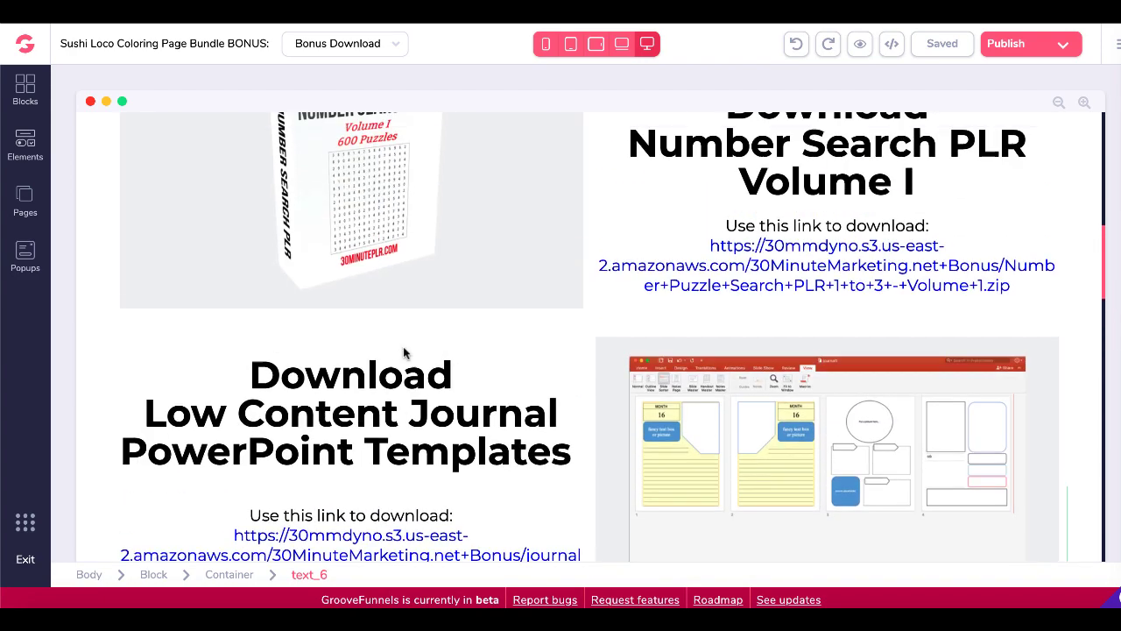
Return from the Bonus Download page to the Bonus PR page and review its headline, video and product image
{"action": "scroll", "coordinate": [403, 350], "scroll_direction": "up", "scroll_amount": 8}
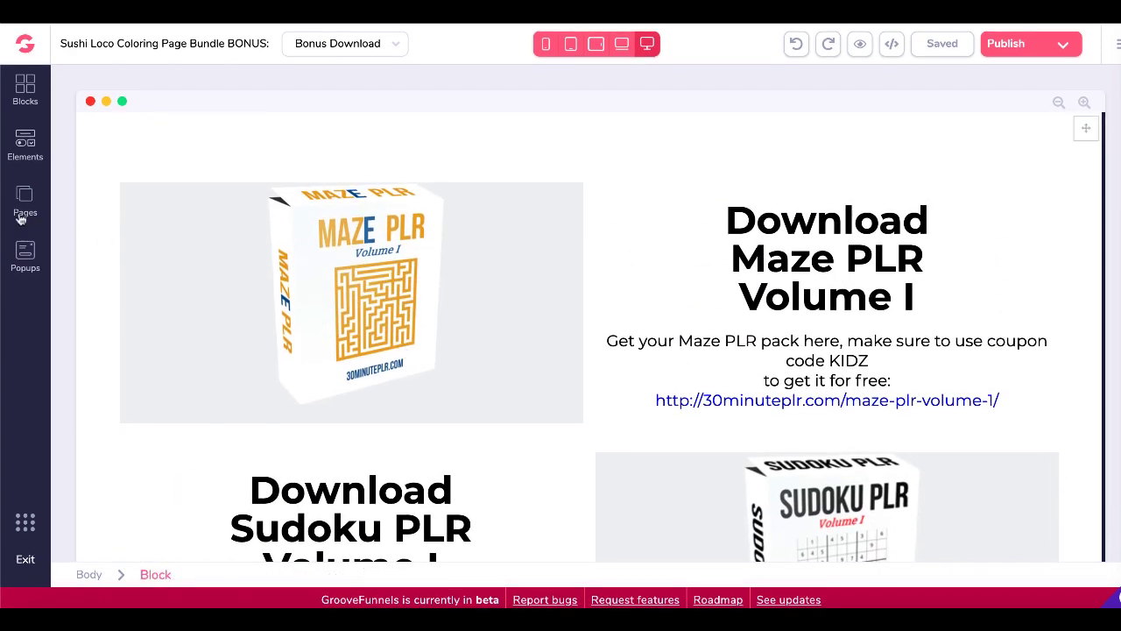
{"action": "left_click", "coordinate": [22, 210]}
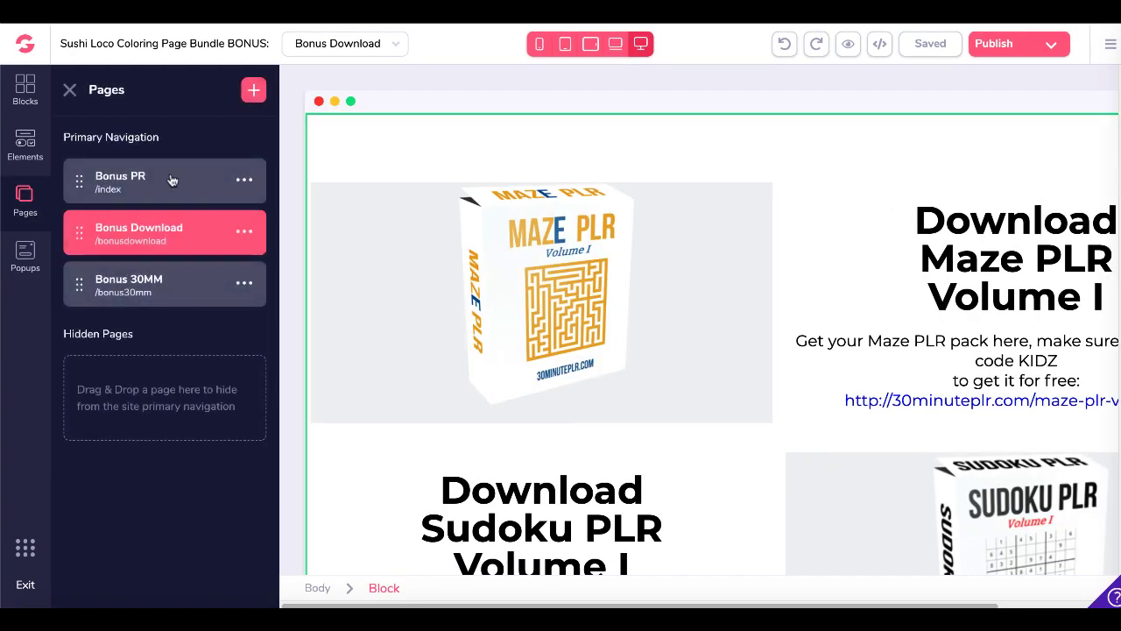
{"action": "left_click", "coordinate": [171, 179]}
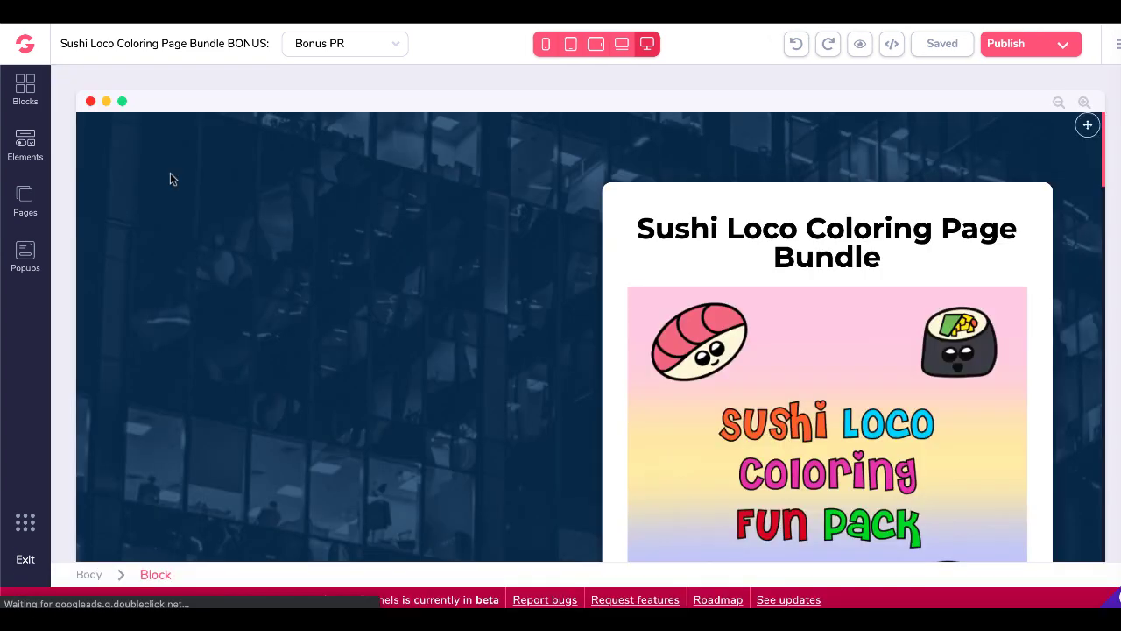
{"action": "scroll", "coordinate": [311, 383], "scroll_direction": "down", "scroll_amount": 1}
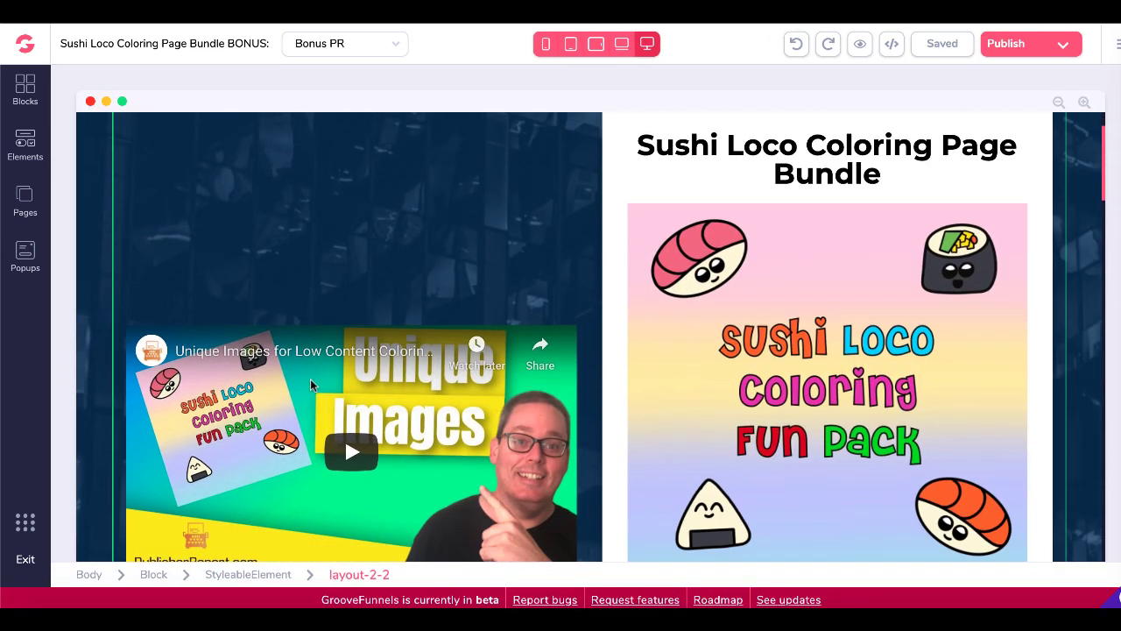
{"action": "left_click", "coordinate": [311, 383]}
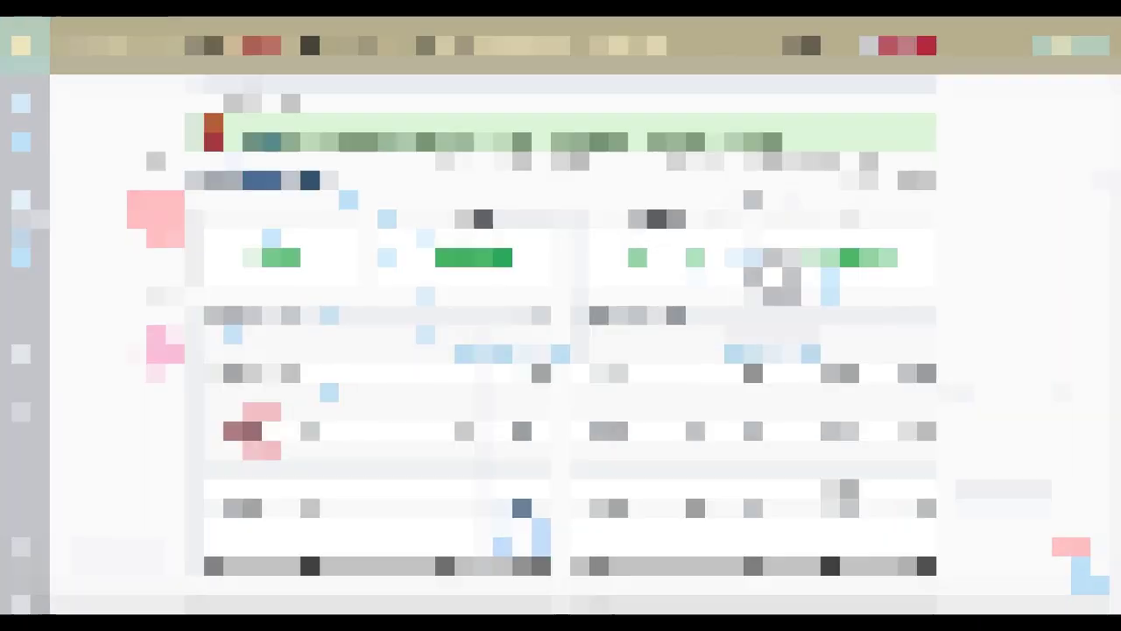
Switch to WarriorPlus, open the affiliate offers and limit the list to approved offers only
{"action": "left_click", "coordinate": [476, 44]}
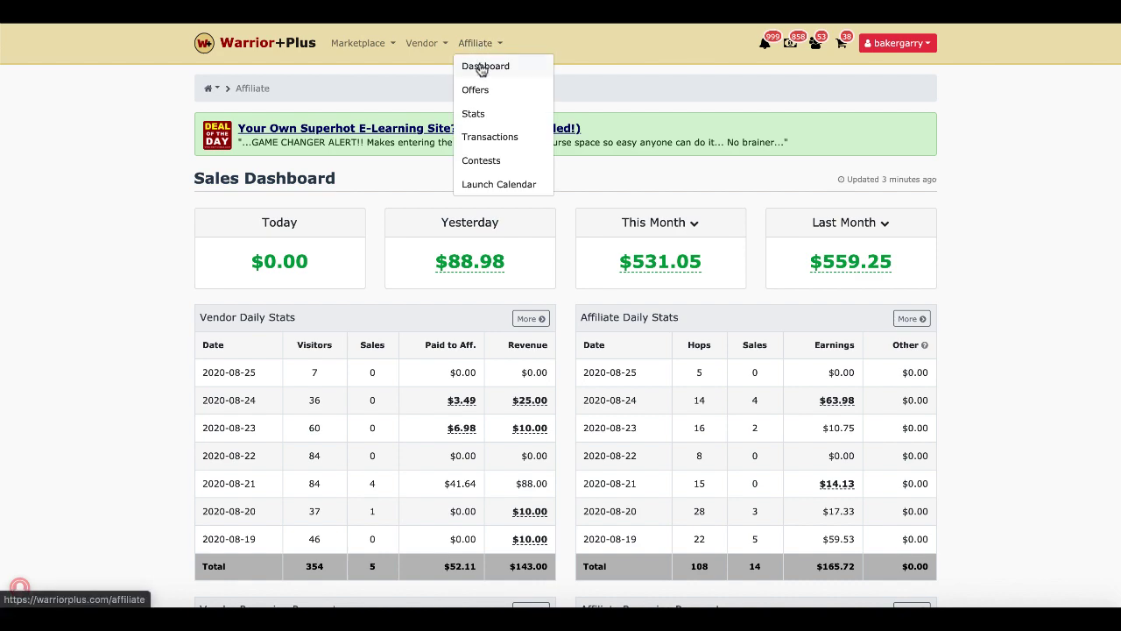
{"action": "left_click", "coordinate": [477, 91]}
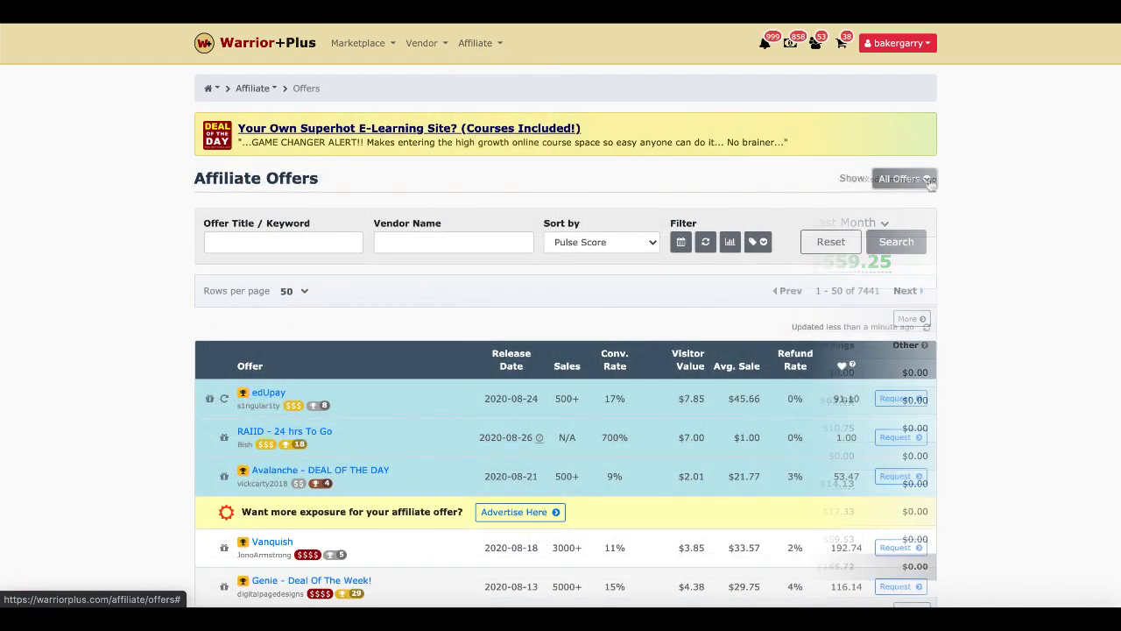
{"action": "left_click", "coordinate": [904, 179]}
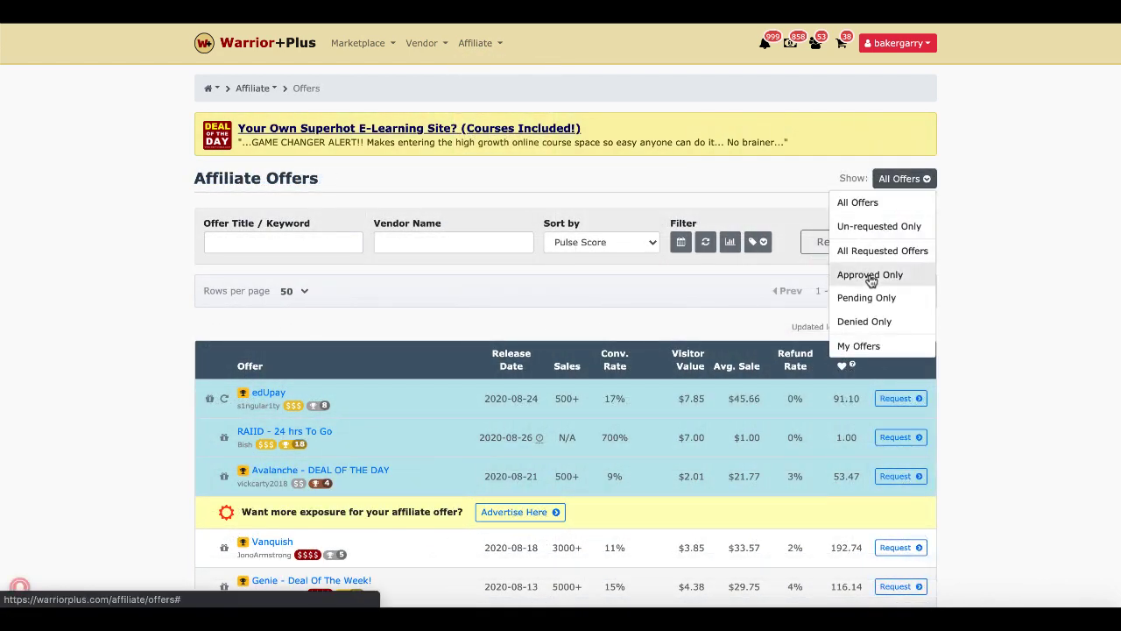
{"action": "left_click", "coordinate": [870, 275]}
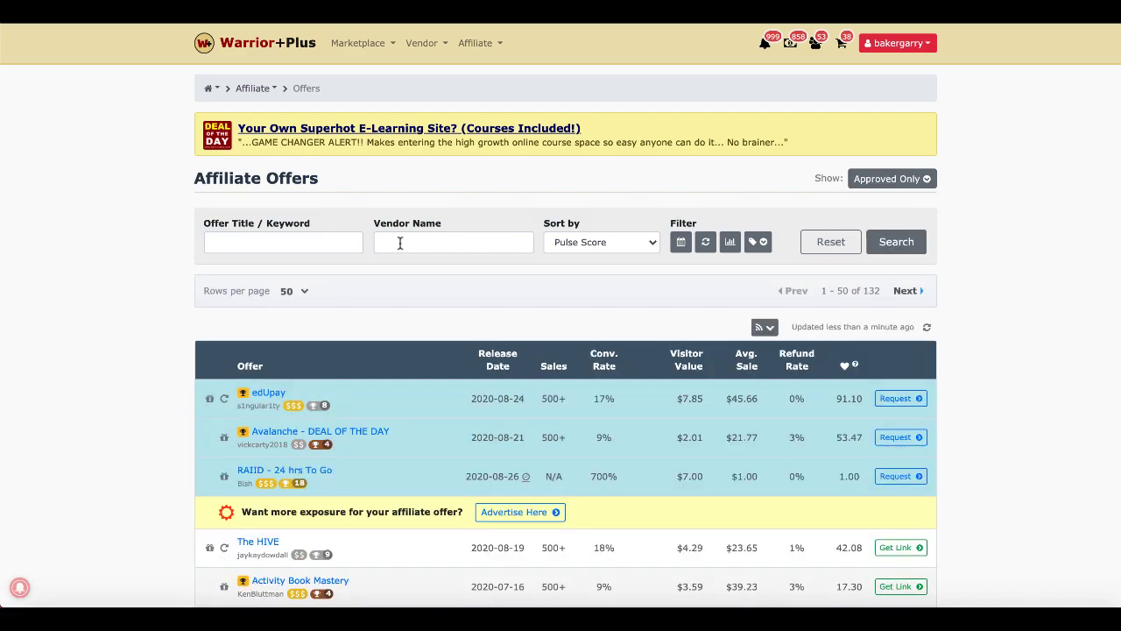
Find the Sushi Loco PLR Coloring Pack offer, inspect the Buyer Bonus URL in its affiliate link settings, and close them
{"action": "scroll", "coordinate": [188, 385], "scroll_direction": "down", "scroll_amount": 7}
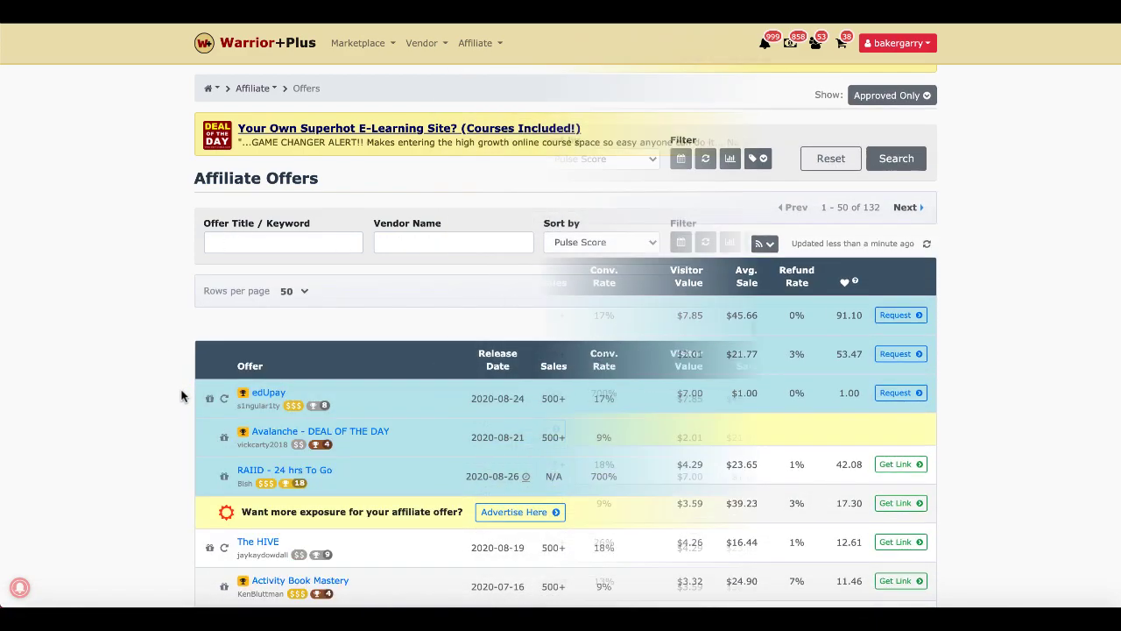
{"action": "scroll", "coordinate": [182, 396], "scroll_direction": "down", "scroll_amount": 1}
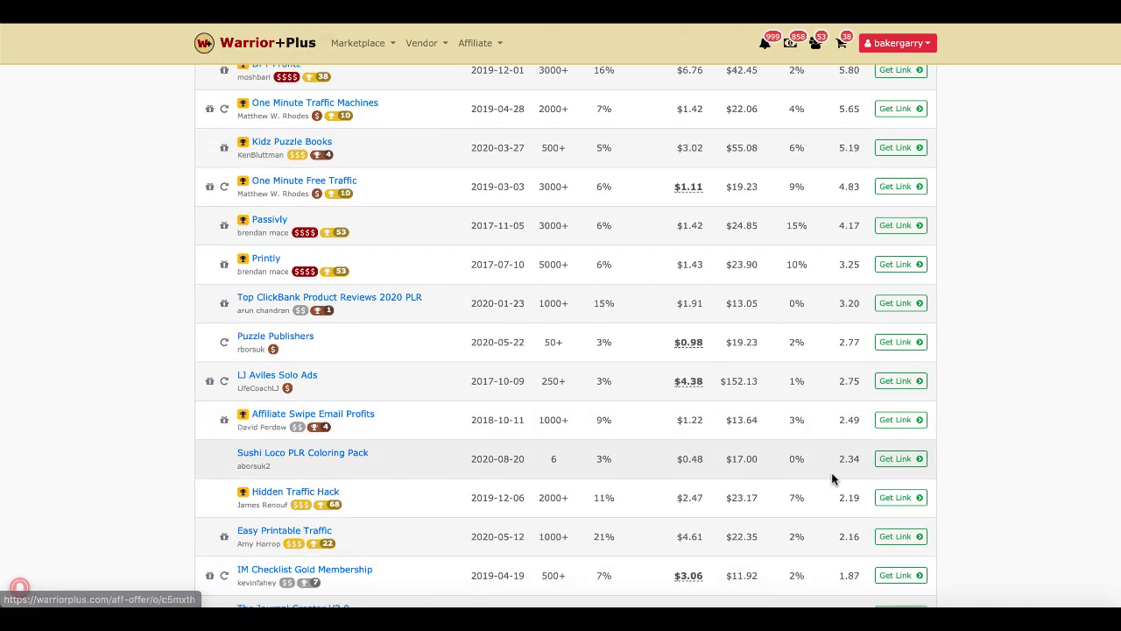
{"action": "left_click", "coordinate": [890, 464]}
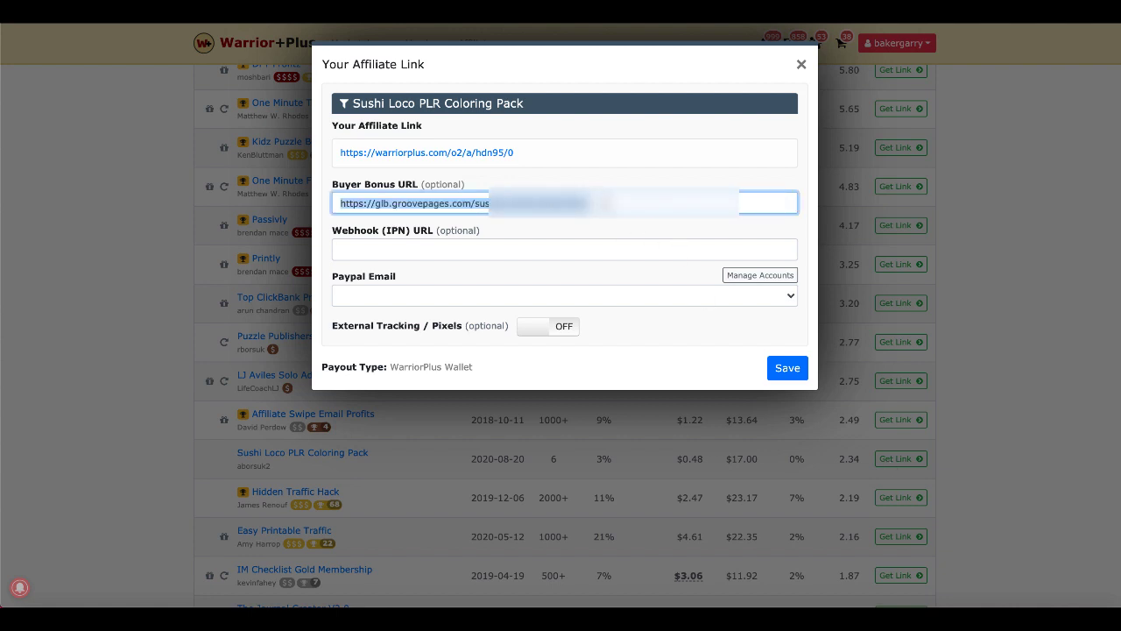
{"action": "left_click", "coordinate": [801, 66]}
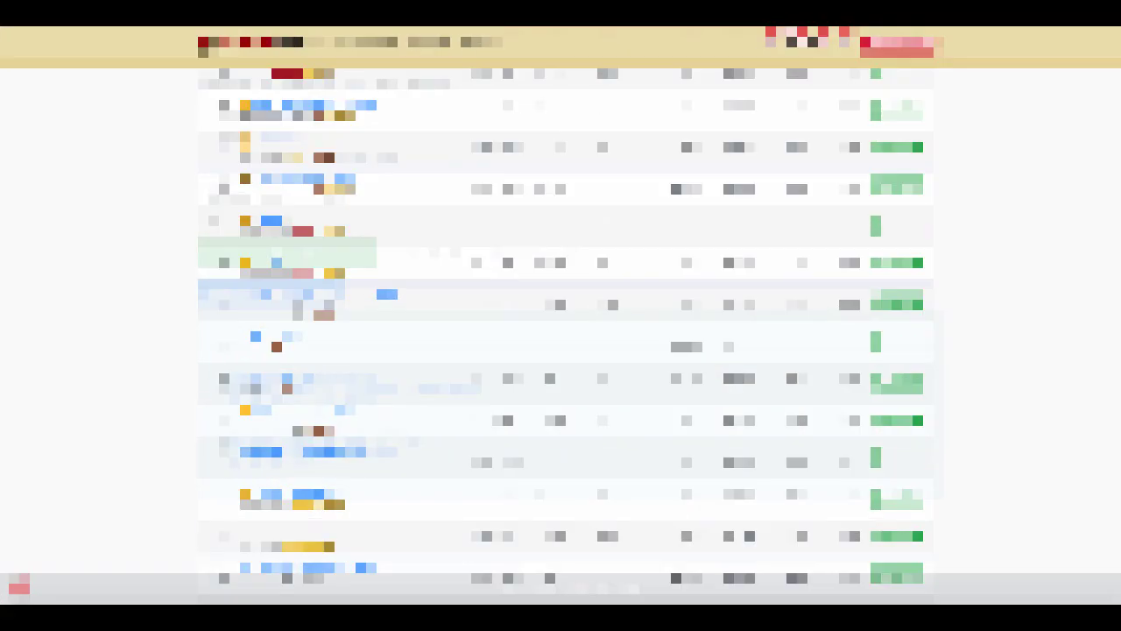